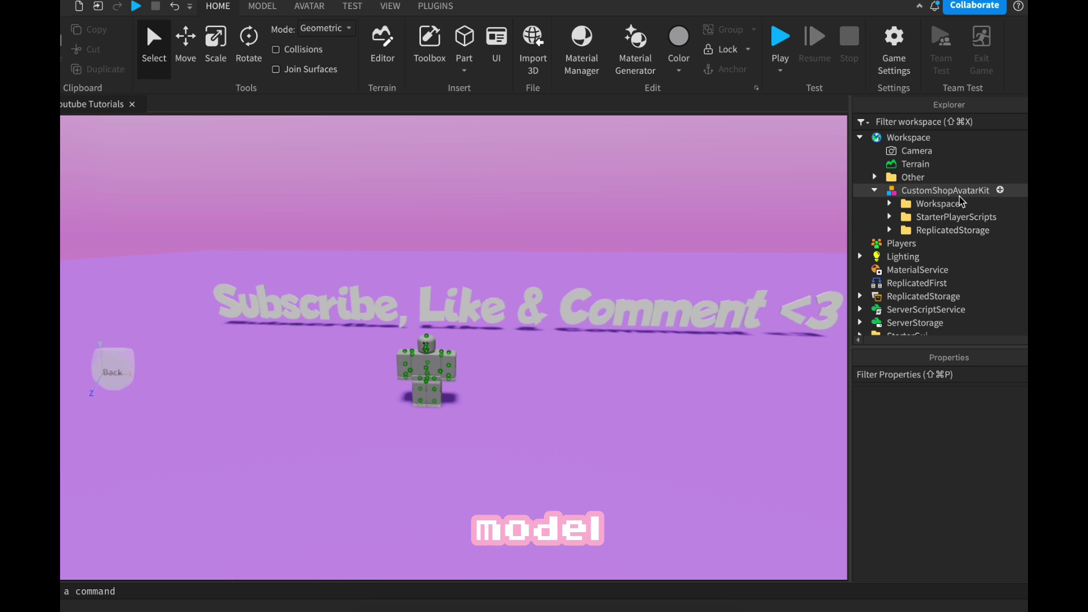
Drag OutfitMannequin to Workspace, PurchaseClothing to StarterPlayerScripts, and PromptOutfitPurchase to ReplicatedStorage
left_click(950, 194)
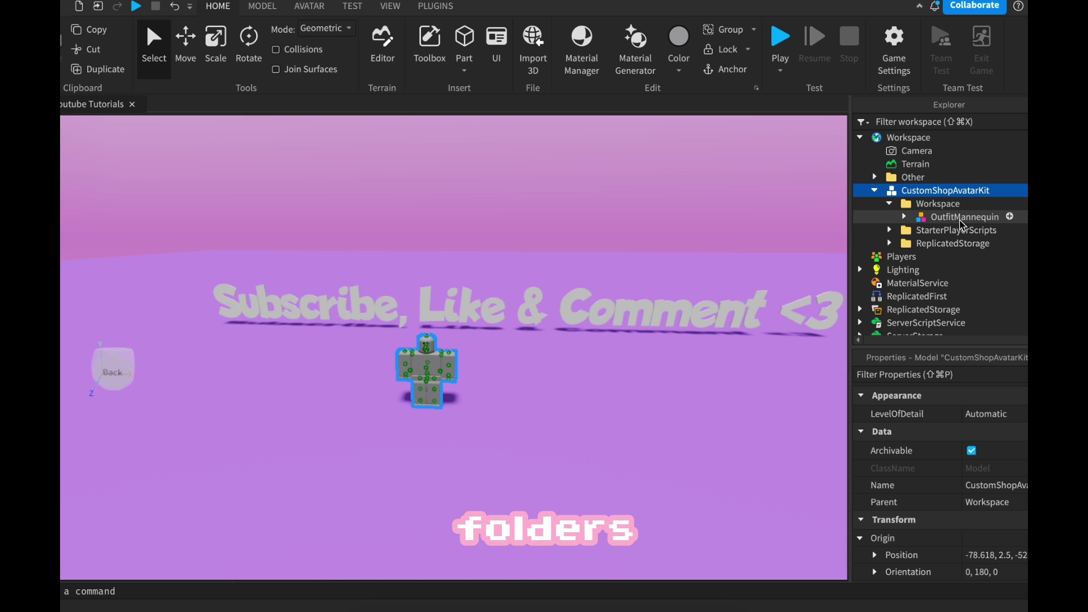
left_click_drag(965, 216, 904, 139)
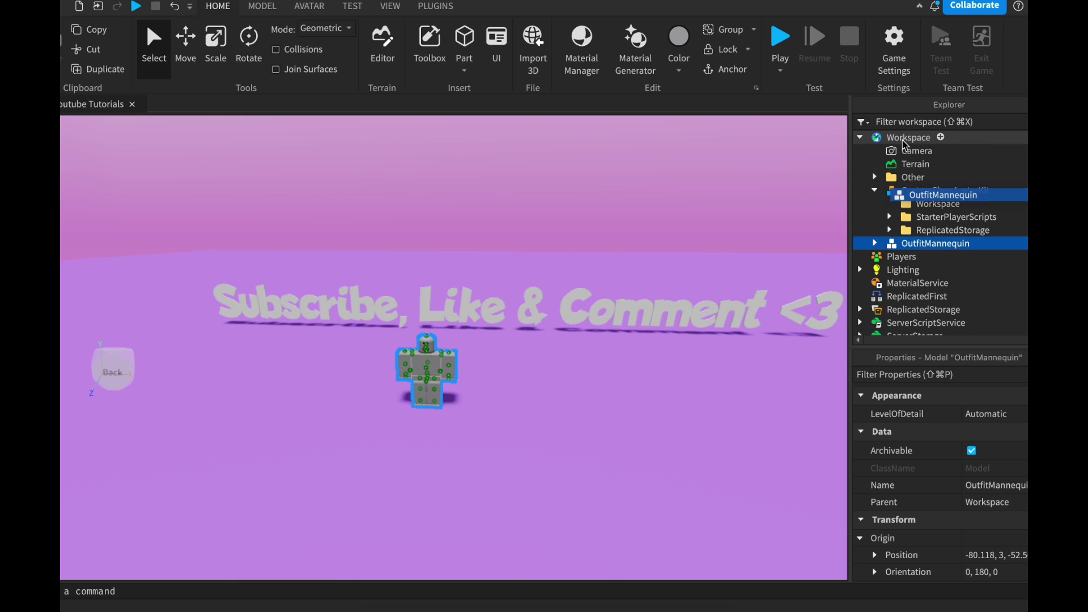
left_click(890, 217)
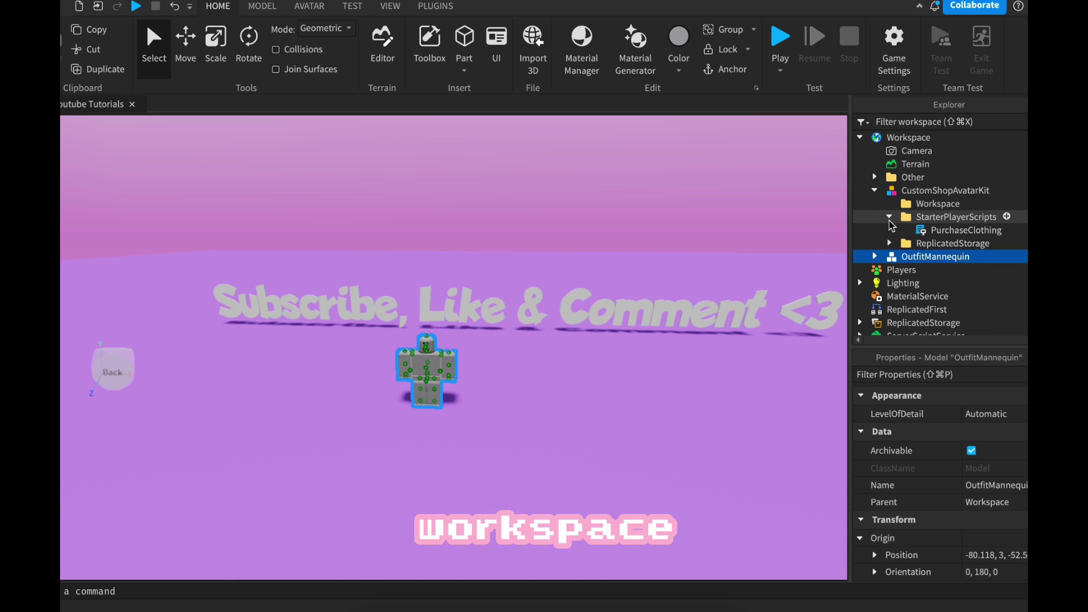
scroll(936, 230, "down", 1)
left_click(961, 189)
scroll(941, 218, "down", 1)
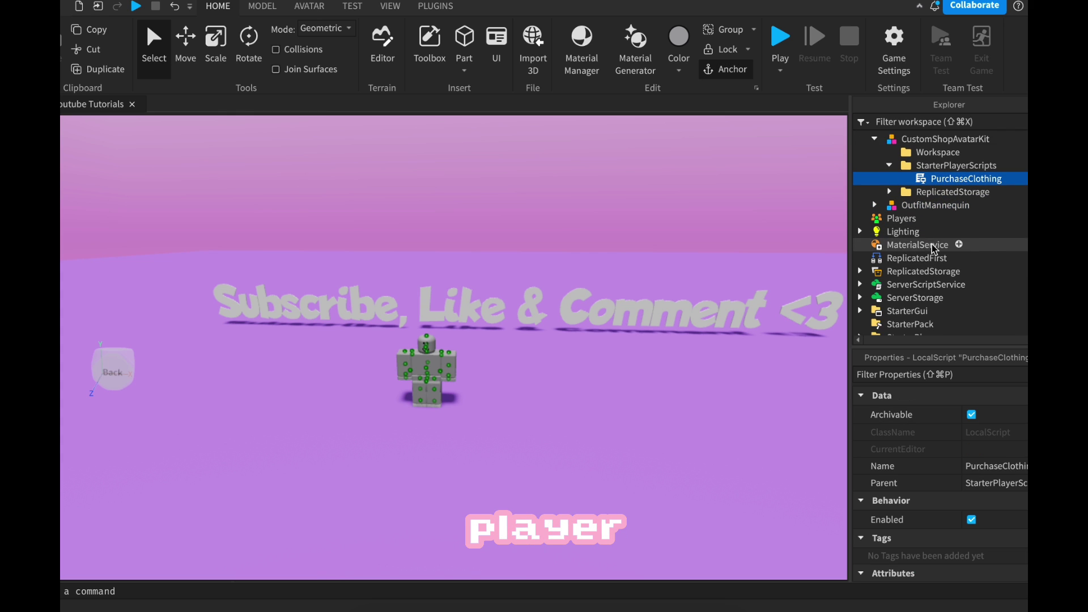
scroll(961, 204, "down", 1)
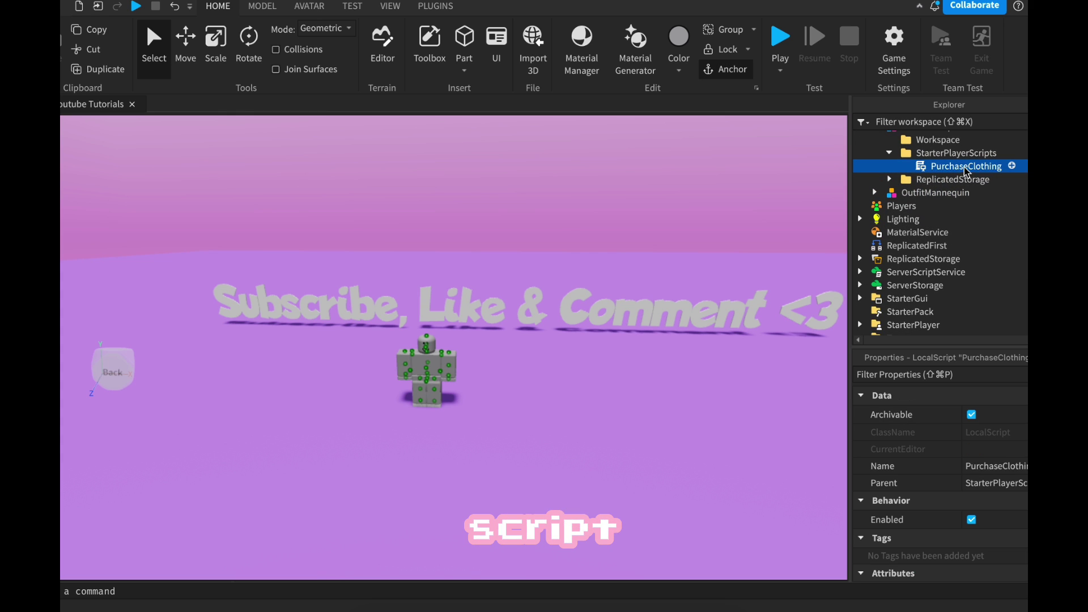
left_click_drag(967, 166, 913, 324)
scroll(934, 289, "down", 2)
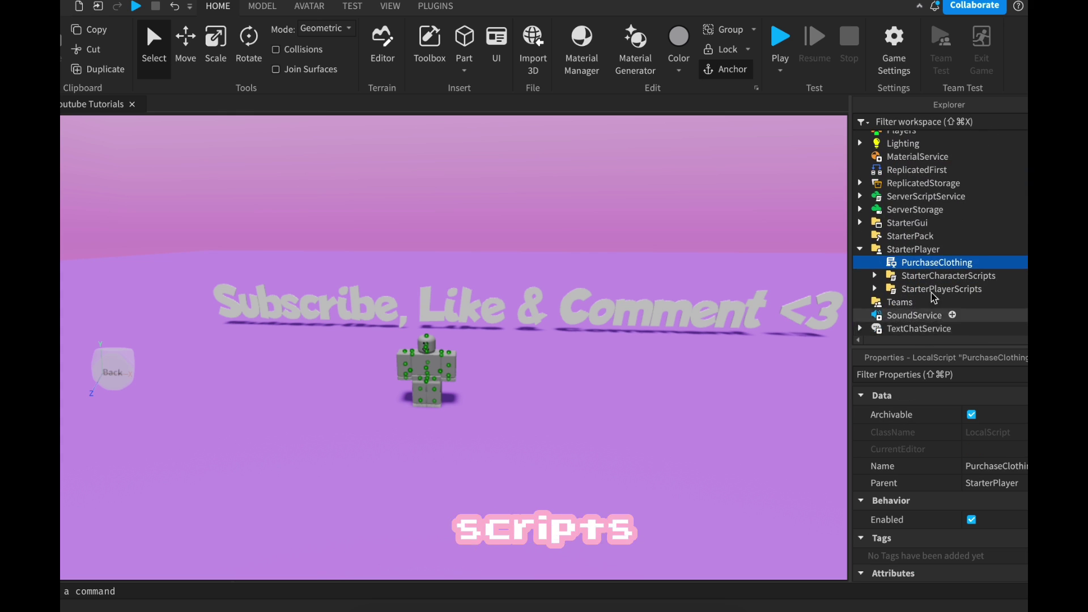
left_click_drag(950, 264, 946, 293)
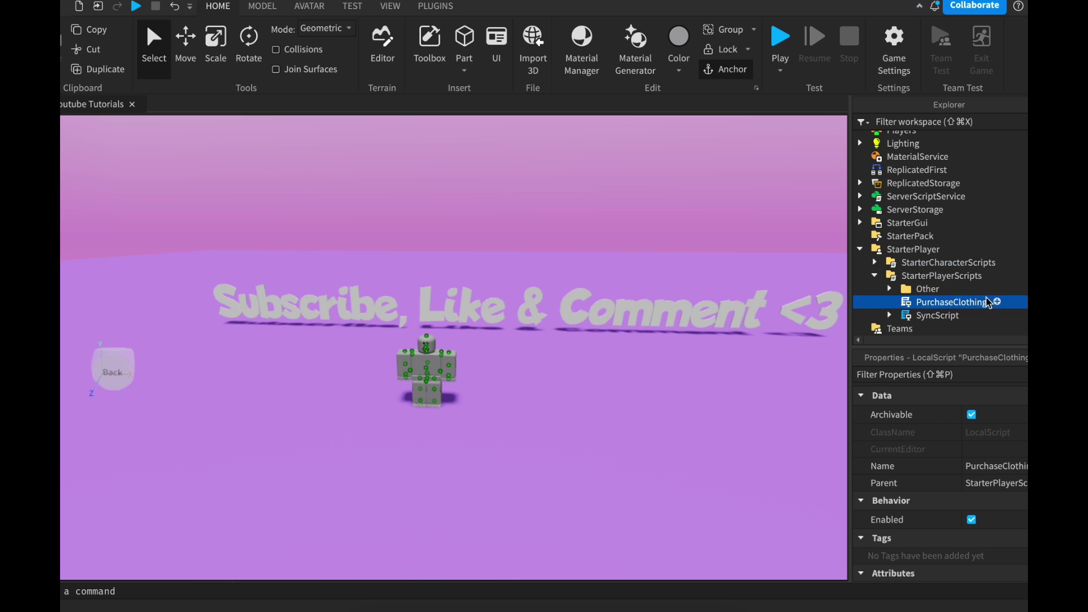
left_click(871, 261)
scroll(885, 255, "up", 5)
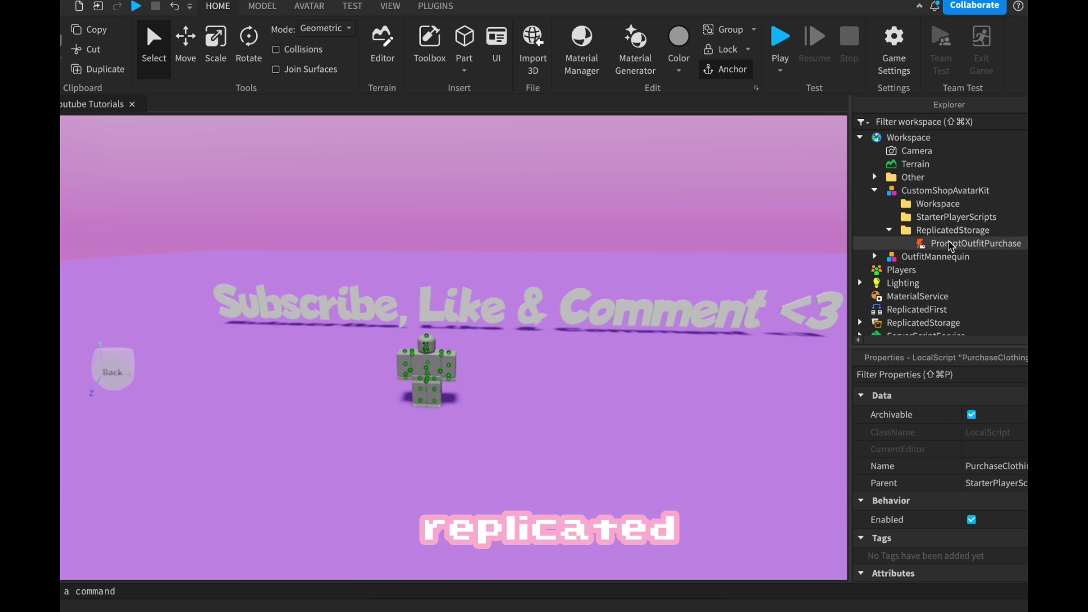
mouse_move(969, 243)
left_mouse_down()
mouse_move(919, 289)
mouse_move(924, 308)
left_mouse_up()
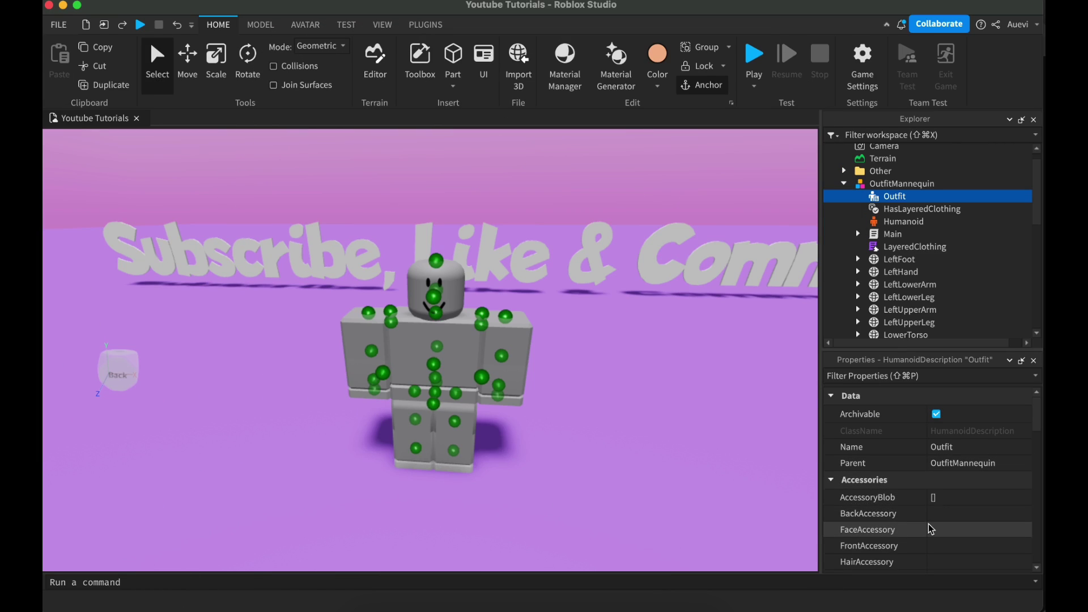
scroll(928, 529, "down", 3)
scroll(928, 529, "down", 2)
scroll(931, 529, "down", 3)
scroll(931, 529, "down", 2)
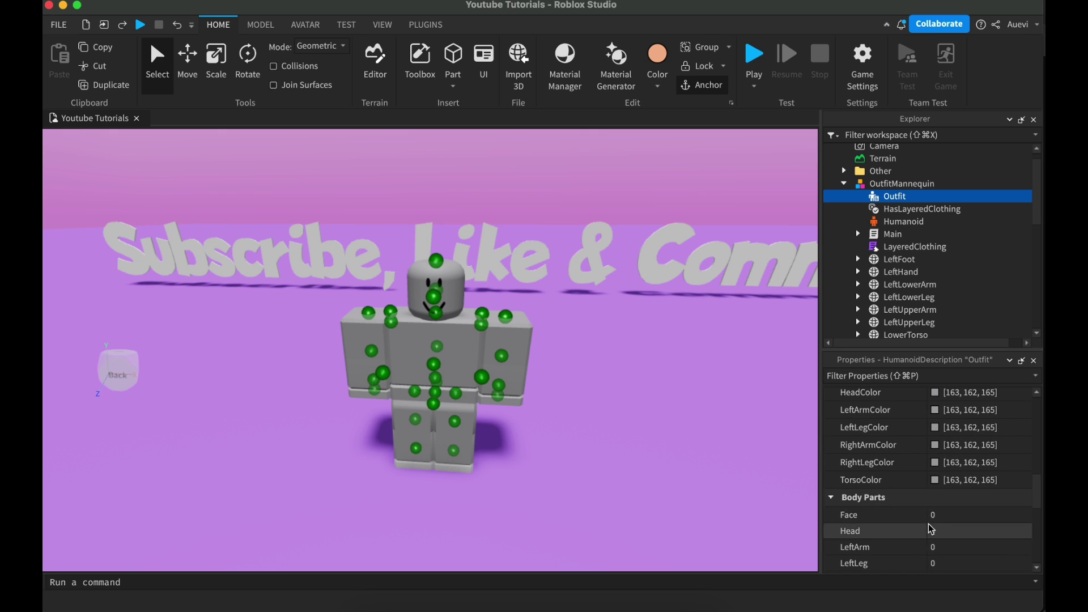
scroll(943, 476, "up", 1)
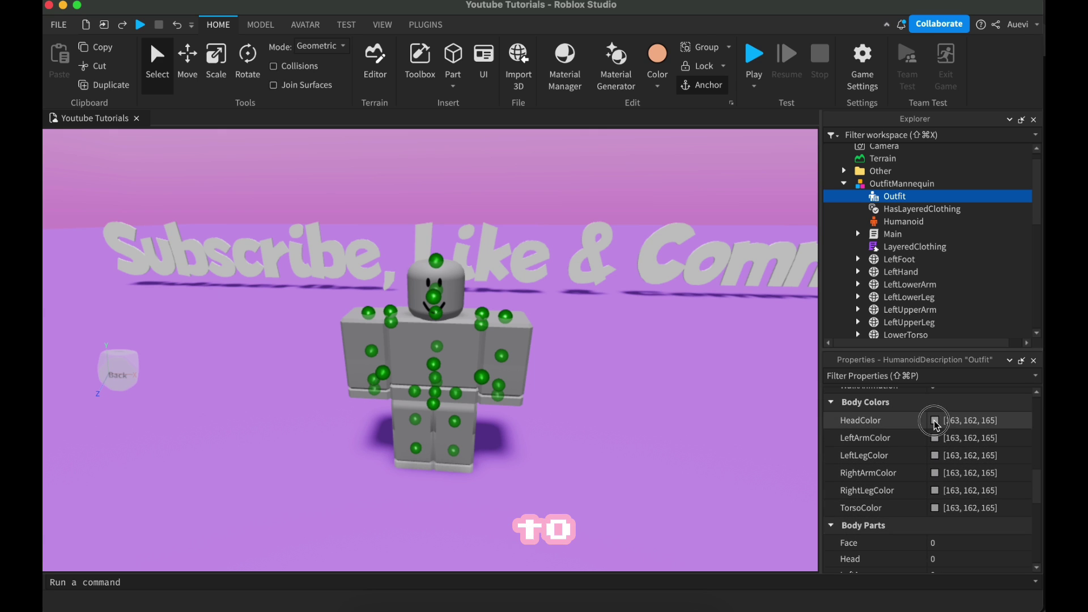
Set the Outfit's HeadColor to light peach, 255, 200, 172
left_click(935, 420)
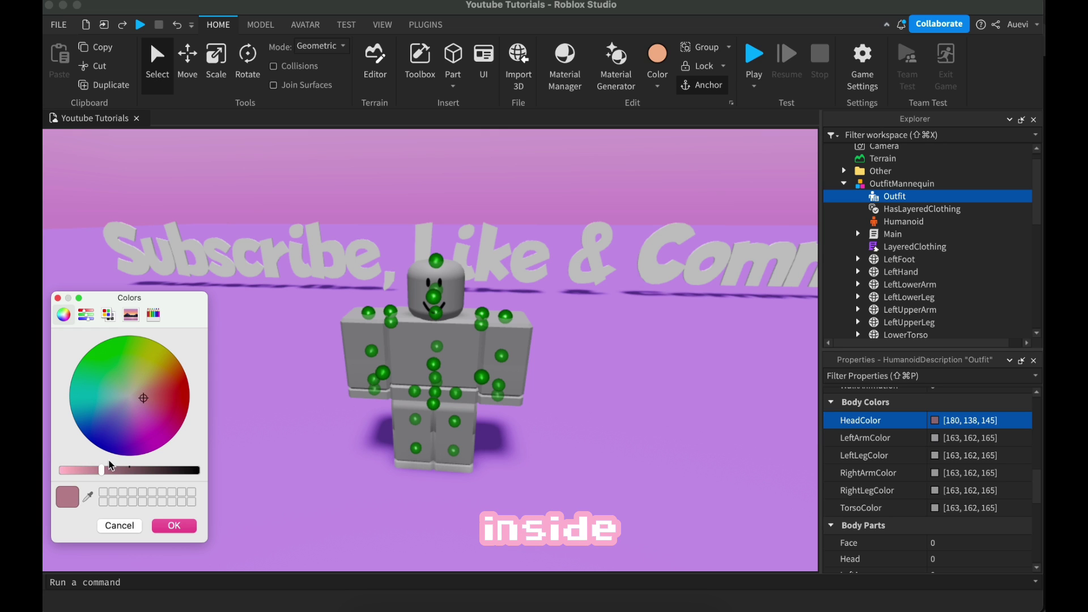
left_click_drag(103, 469, 63, 469)
left_click_drag(152, 404, 150, 392)
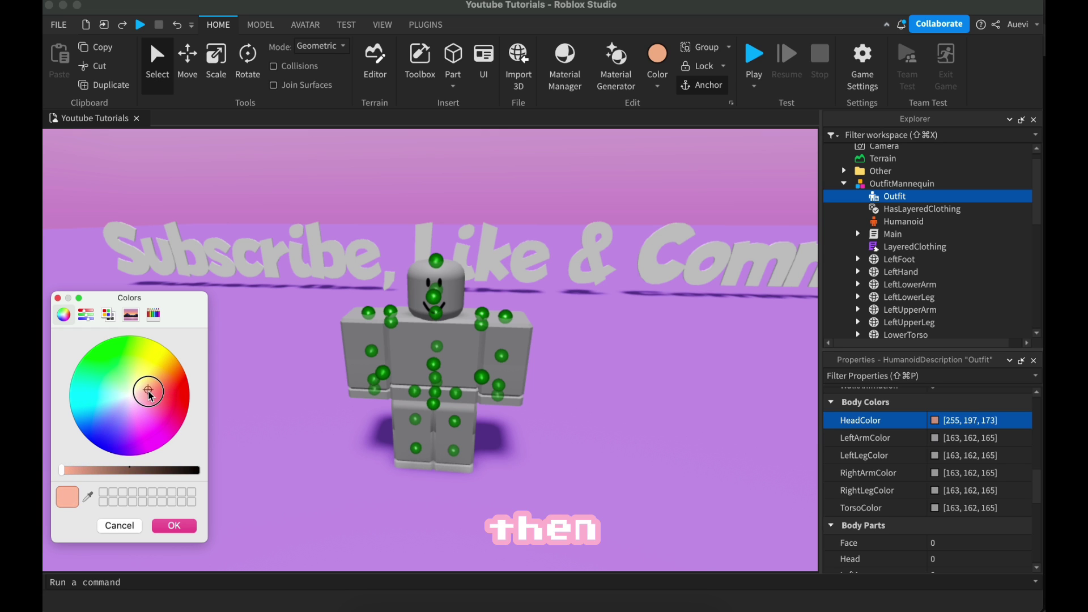
left_click(174, 525)
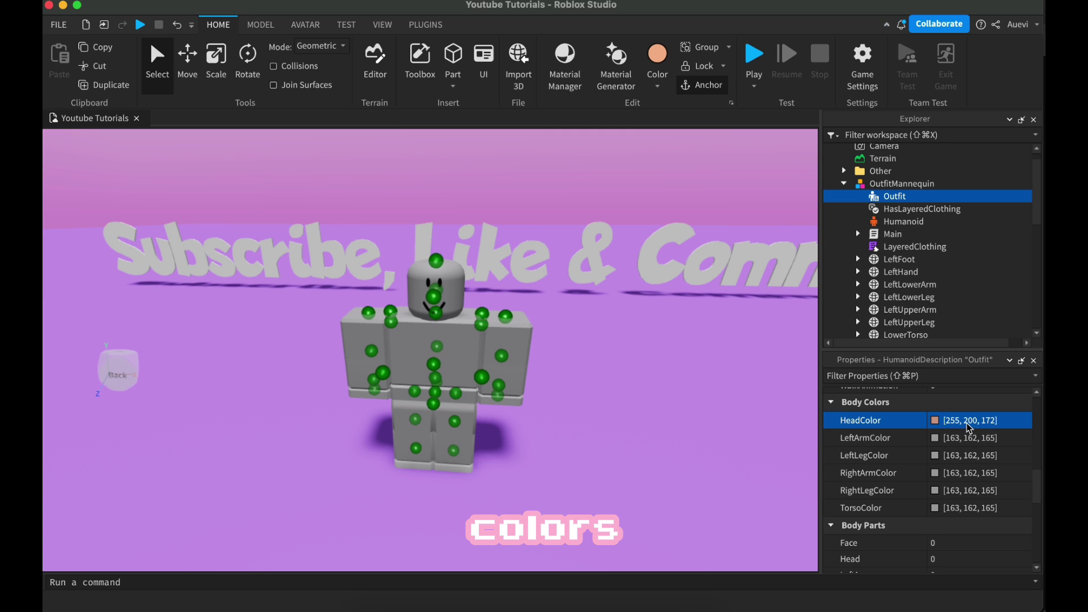
Paste the peach 255, 200, 172 value into the arm, leg and torso colors
left_click(969, 421)
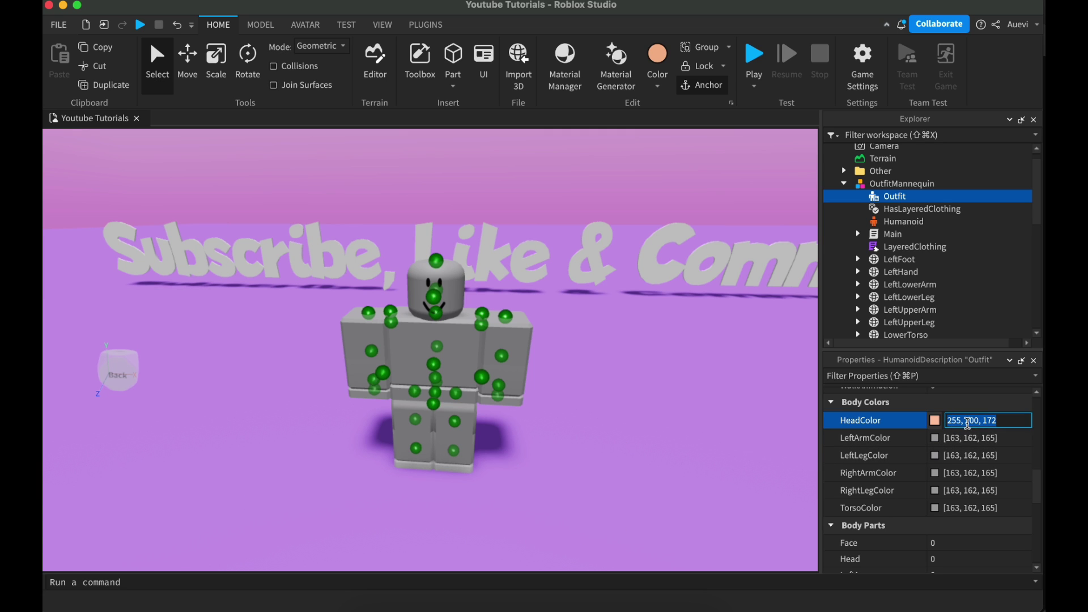
left_click(967, 438)
type("255, 200, 172")
type("255, 200, 172")
left_click(966, 474)
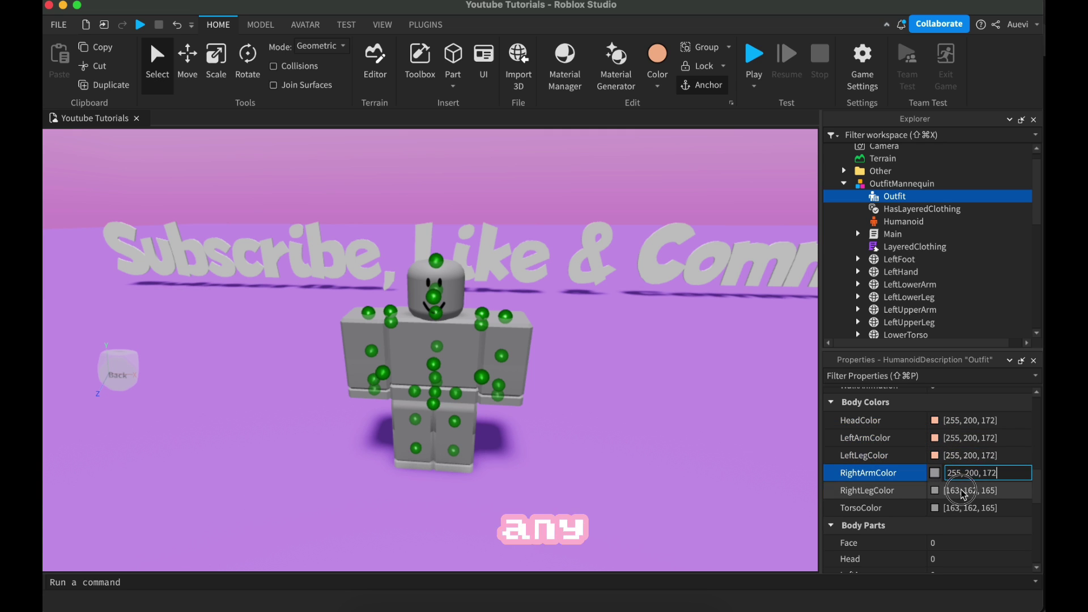
left_click(963, 509)
key("super+v")
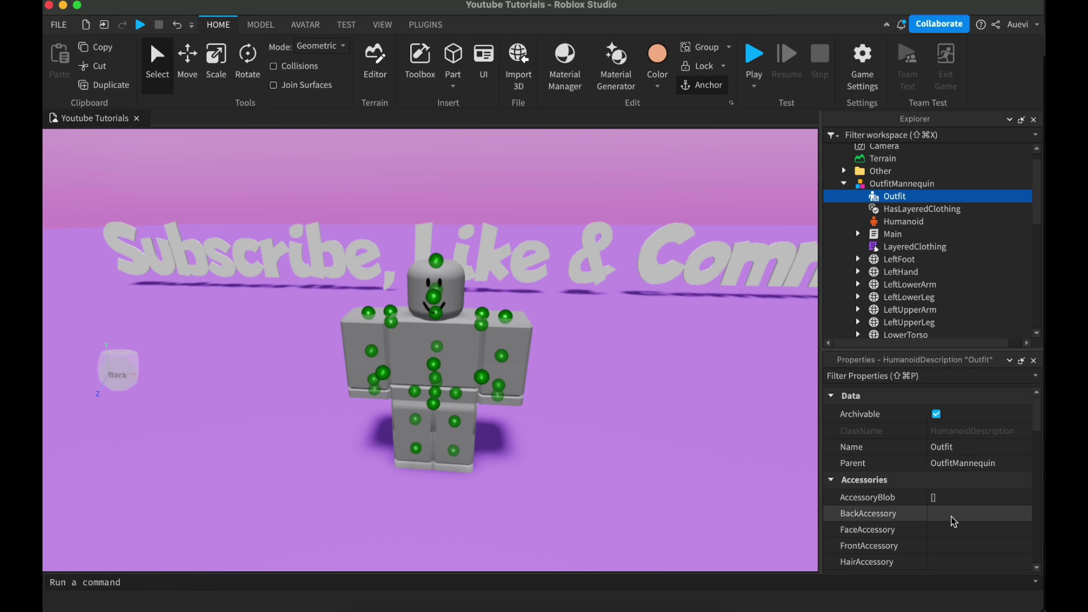
scroll(952, 521, "down", 4)
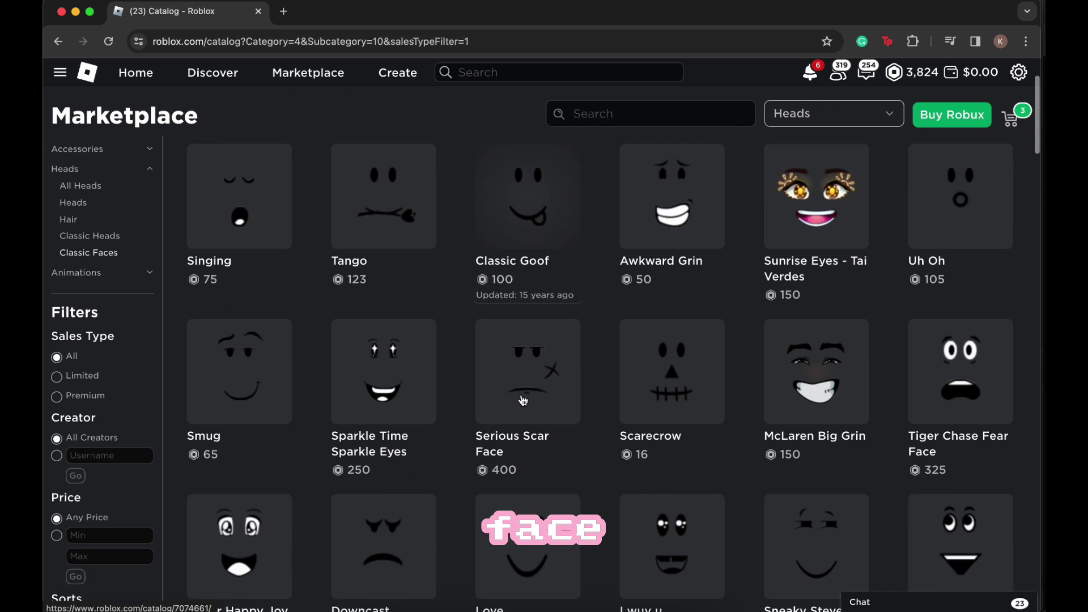
scroll(522, 400, "down", 3)
scroll(522, 401, "down", 3)
scroll(522, 400, "down", 3)
scroll(522, 400, "down", 3)
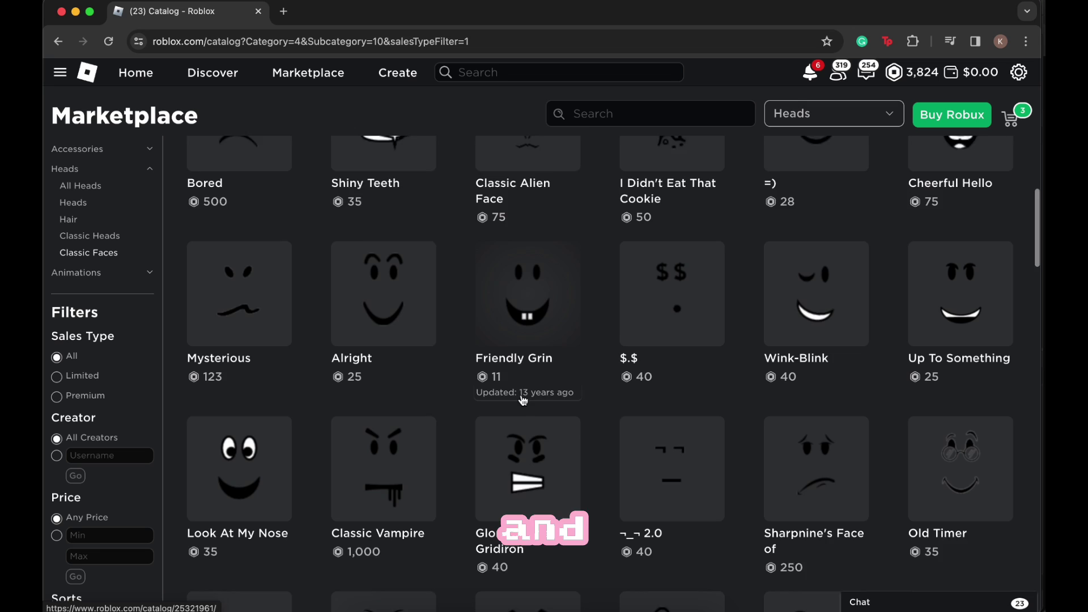
scroll(522, 401, "down", 2)
scroll(522, 401, "down", 2)
scroll(522, 400, "down", 3)
scroll(522, 401, "down", 3)
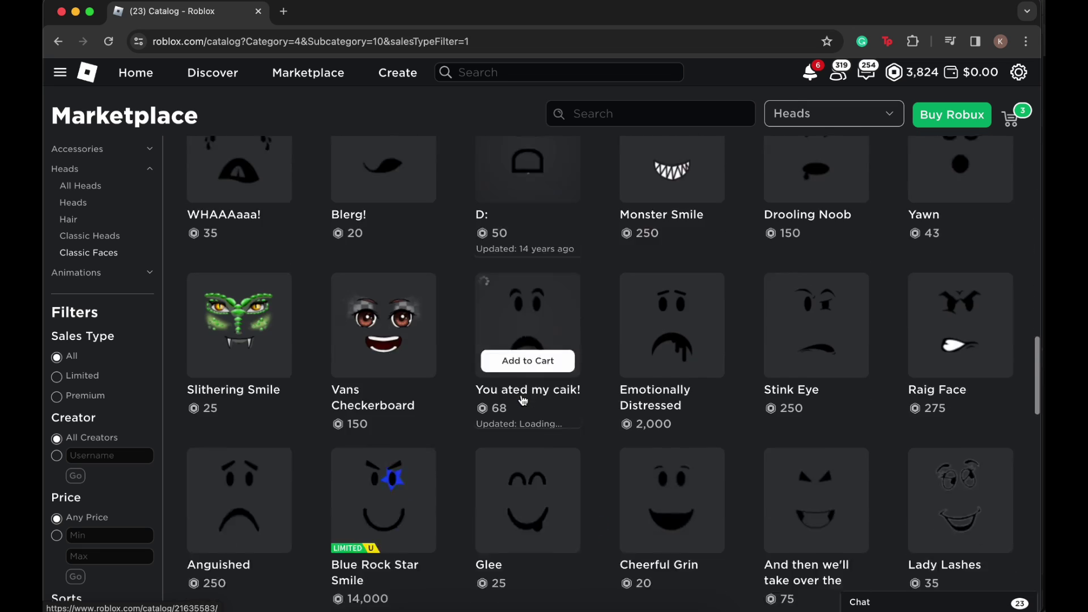
scroll(523, 401, "down", 2)
scroll(522, 400, "down", 2)
scroll(522, 411, "down", 3)
scroll(522, 411, "down", 3)
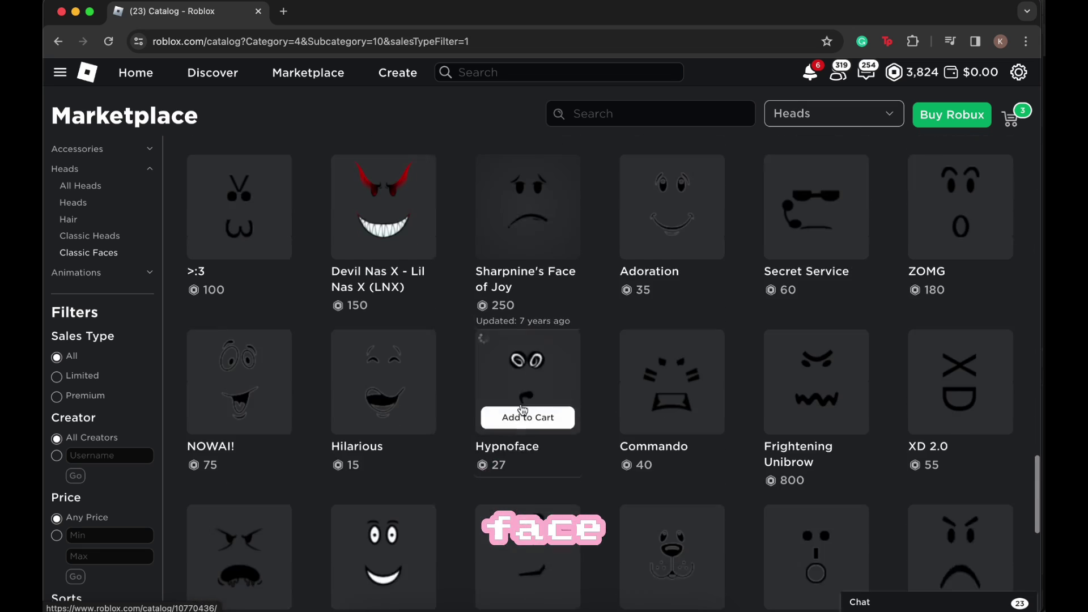
scroll(522, 410, "down", 1)
scroll(522, 410, "up", 8)
scroll(527, 443, "up", 5)
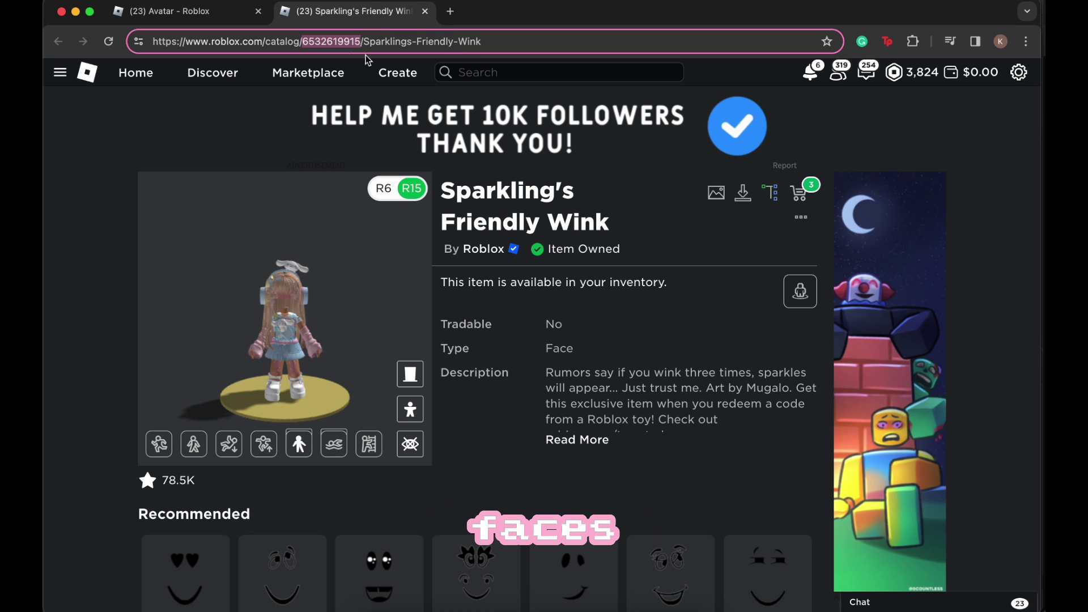
right_click(330, 43)
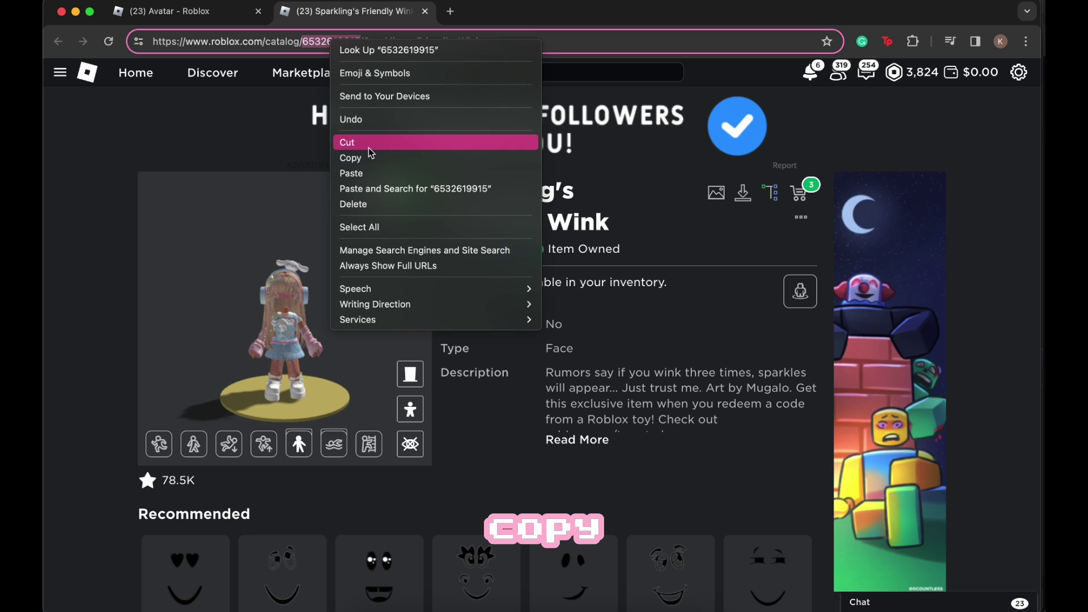
left_click(350, 157)
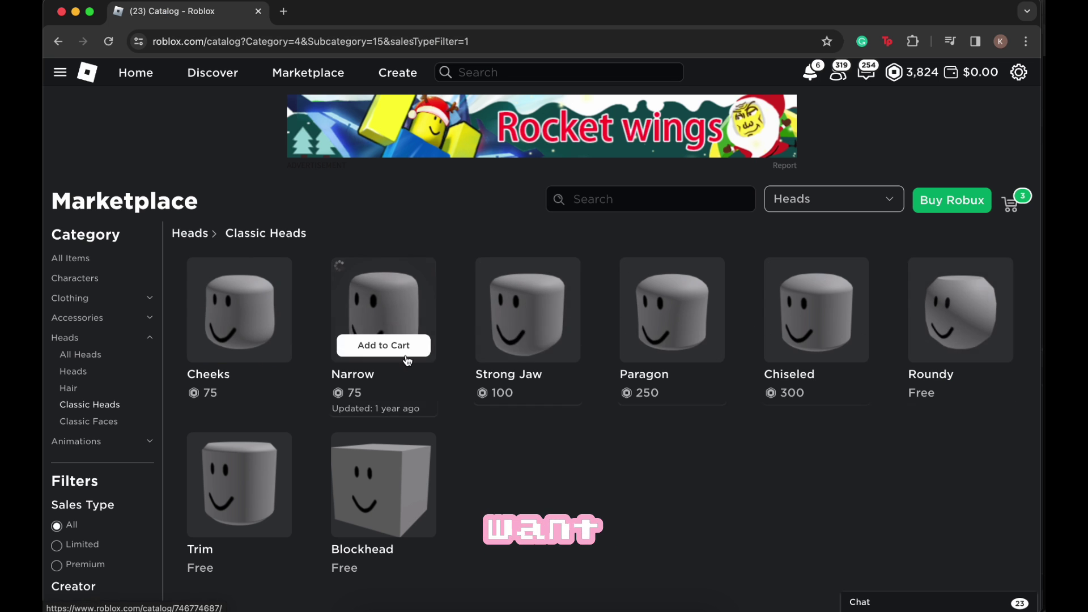
Preview the Cheeks classic head and copy its ID 746767604 from the page address
left_click(407, 361)
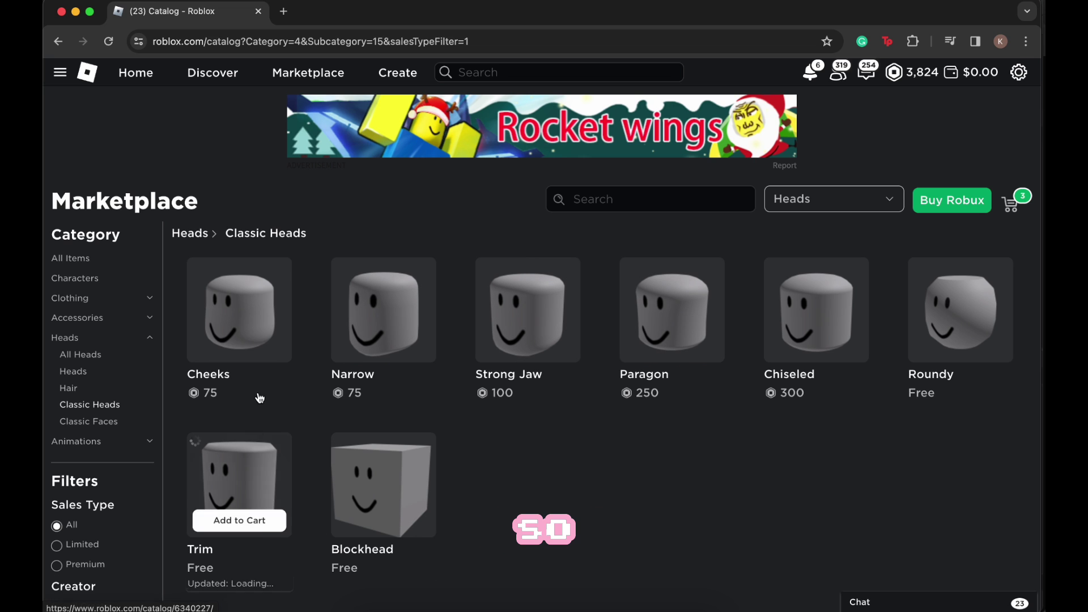
mouse_move(239, 309)
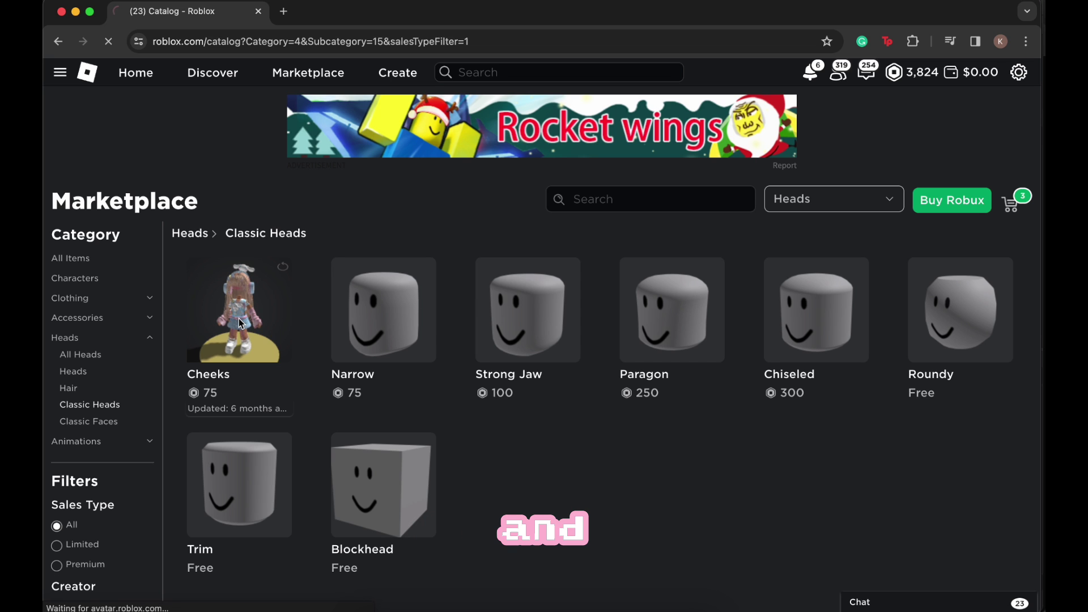
double_click(326, 41)
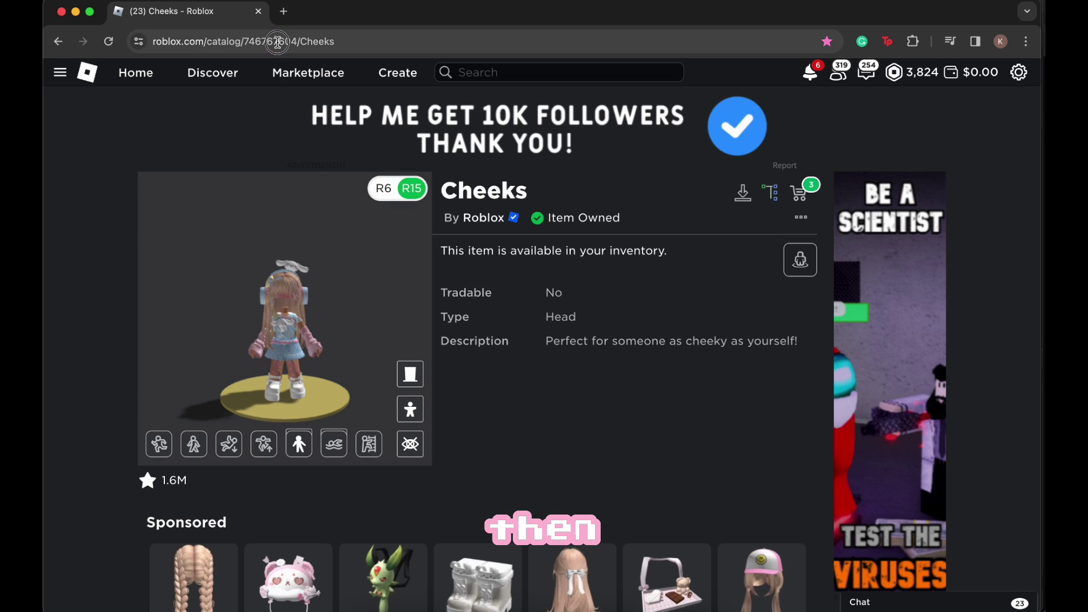
right_click(326, 42)
left_click(383, 157)
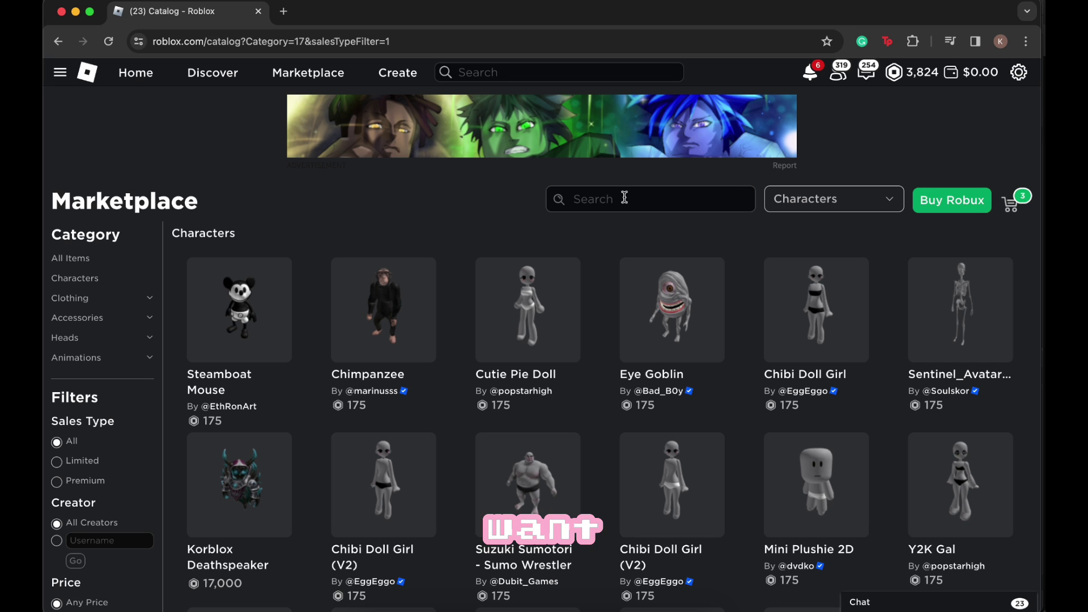
type("woman")
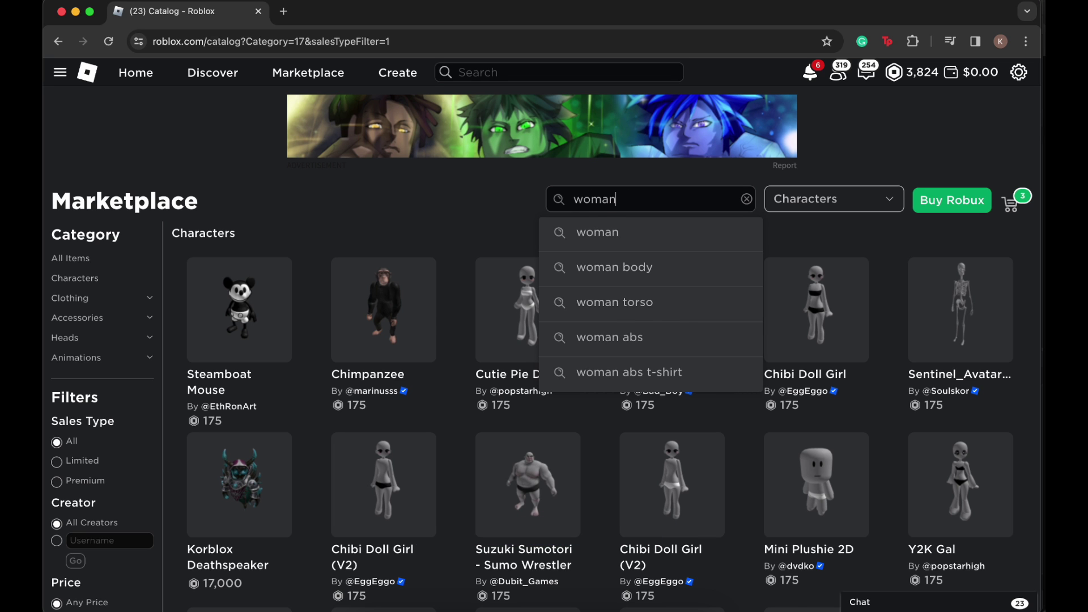
Search for 'woman', open the free Woman bundle, and open its body parts in separate tabs
key("Return")
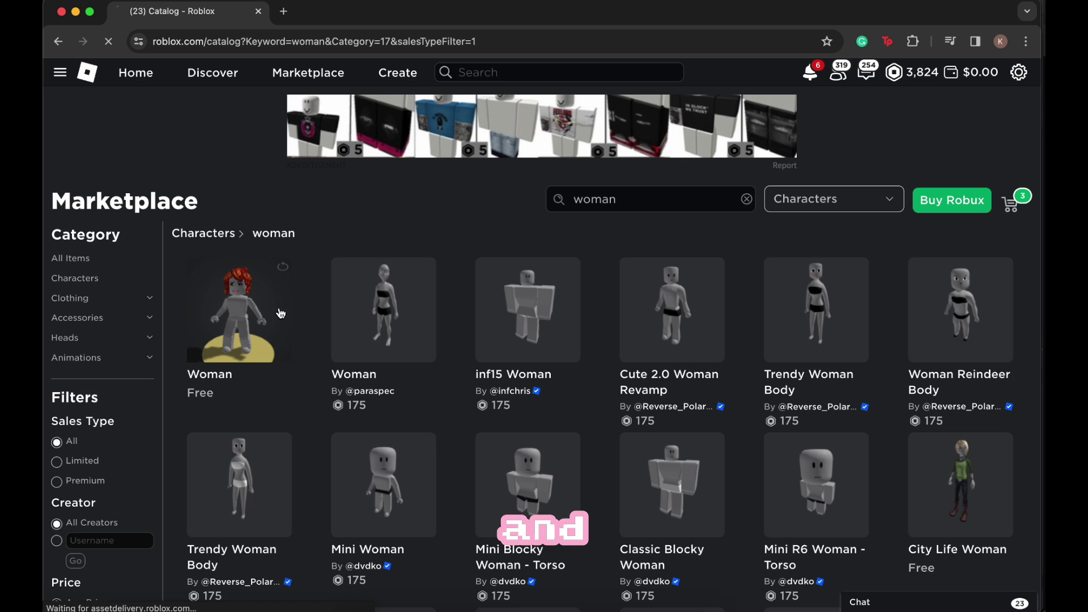
left_click(240, 310)
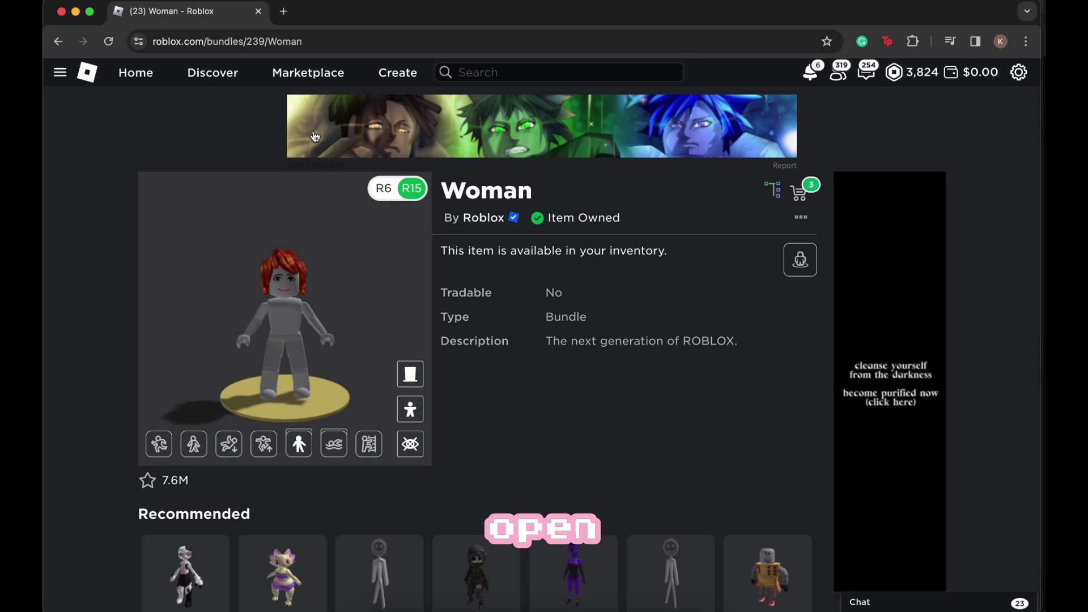
scroll(465, 307, "down", 5)
scroll(465, 307, "down", 5)
scroll(340, 323, "down", 3)
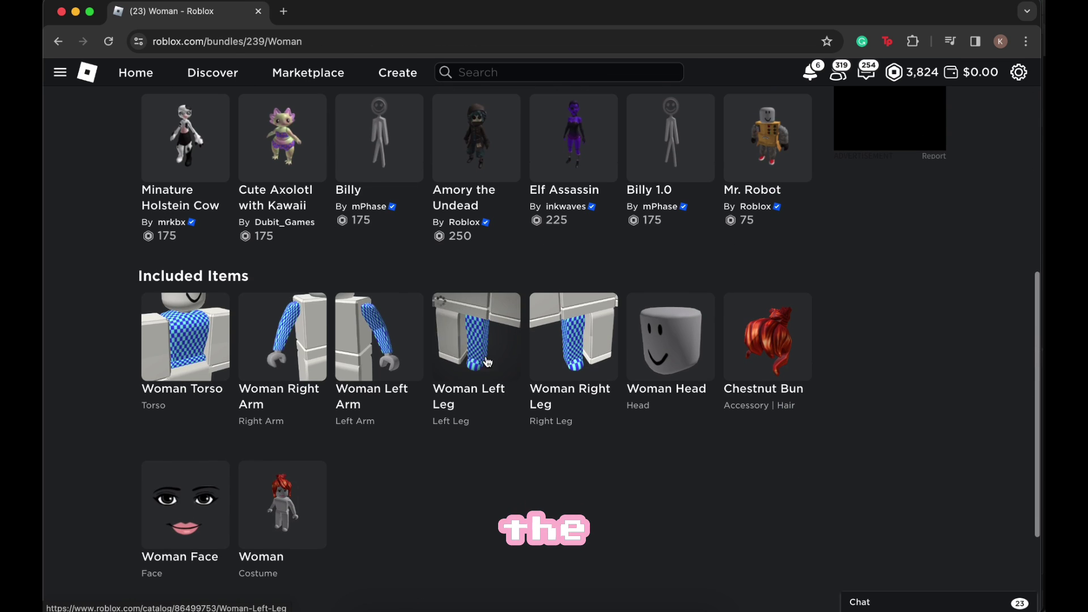
right_click(204, 340)
mouse_move(185, 336)
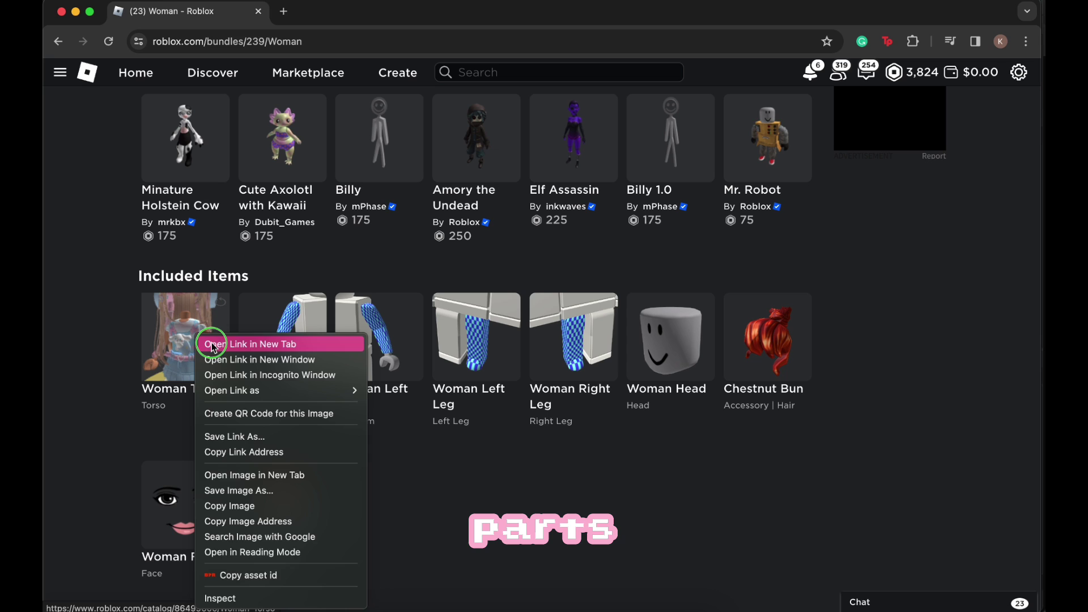
key("Escape")
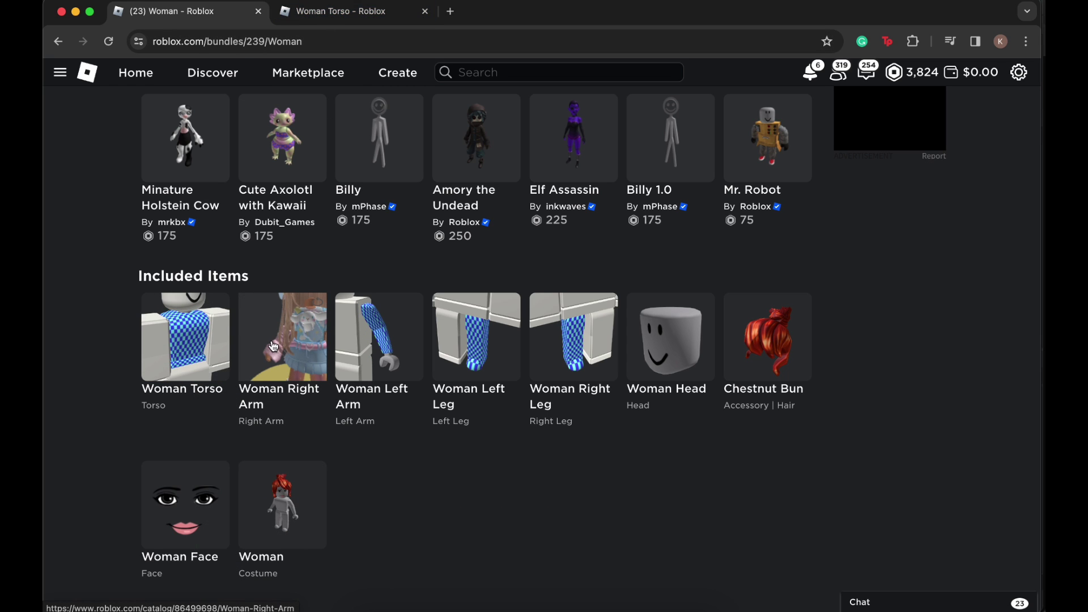
right_click(270, 344)
left_click(327, 344)
right_click(378, 340)
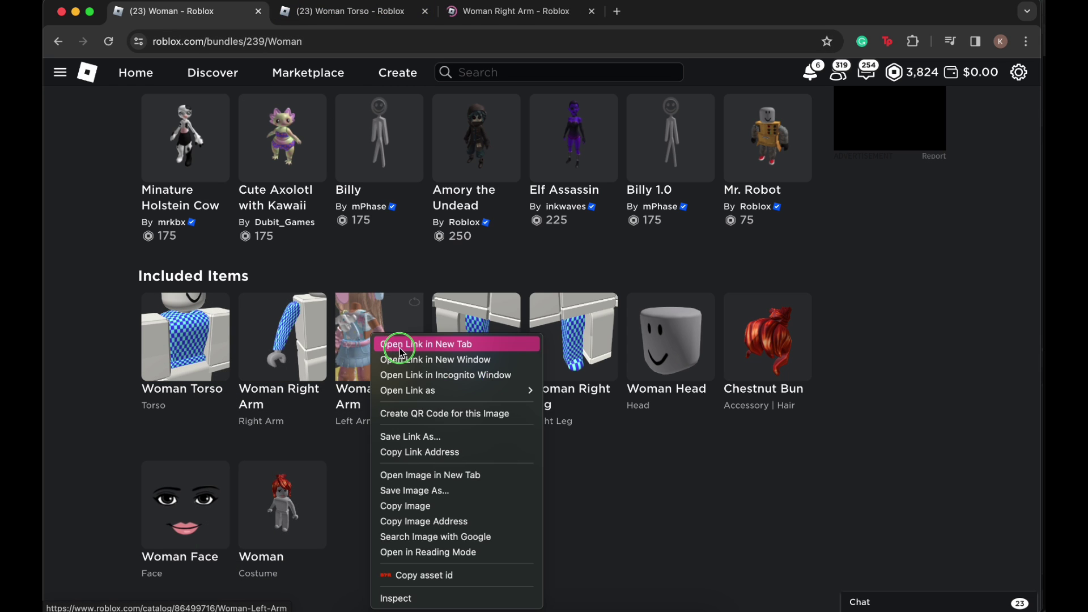
left_click(400, 345)
right_click(475, 339)
left_click(528, 344)
right_click(571, 339)
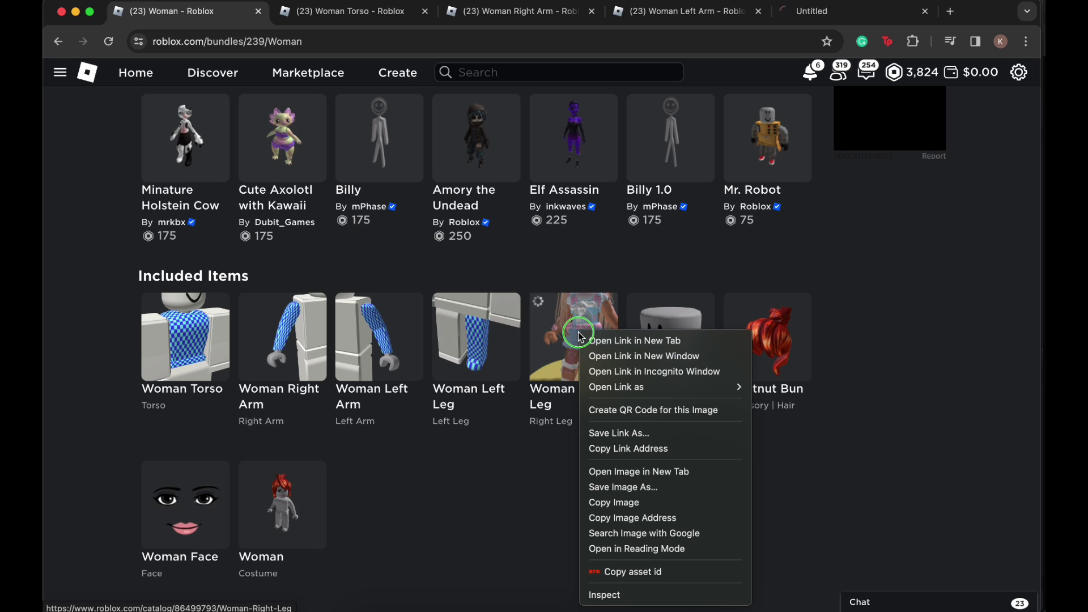
left_click(621, 344)
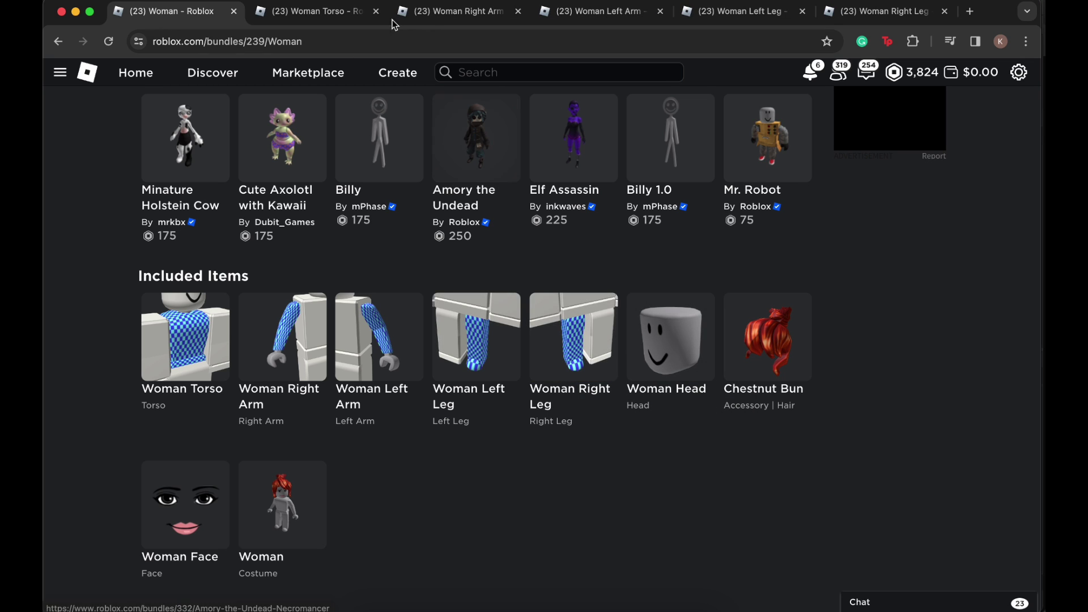
Paste the Woman Torso ID into the Outfit's Torso property
left_click(306, 11)
double_click(279, 42)
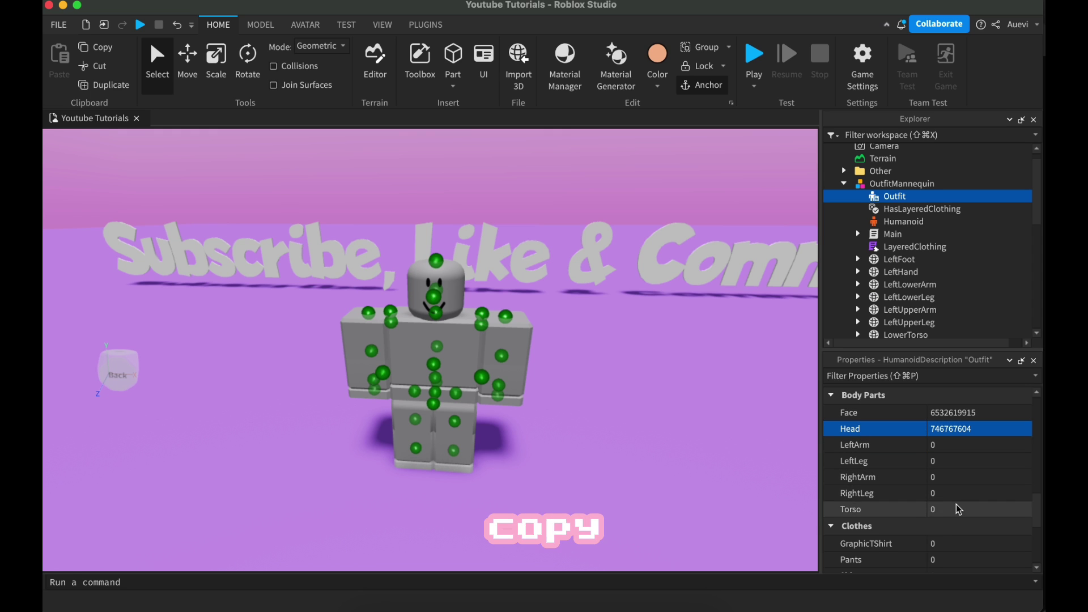
left_click(957, 508)
key("super+v")
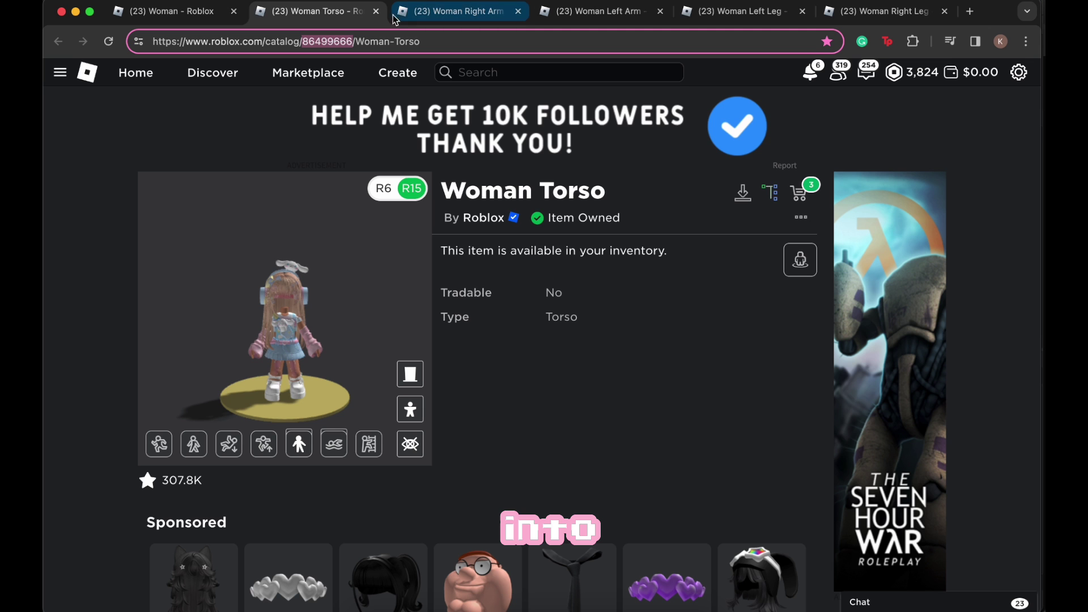
left_click(376, 11)
Copy the Woman Right Arm and Left Arm IDs into RightArm and LeftArm
double_click(328, 41)
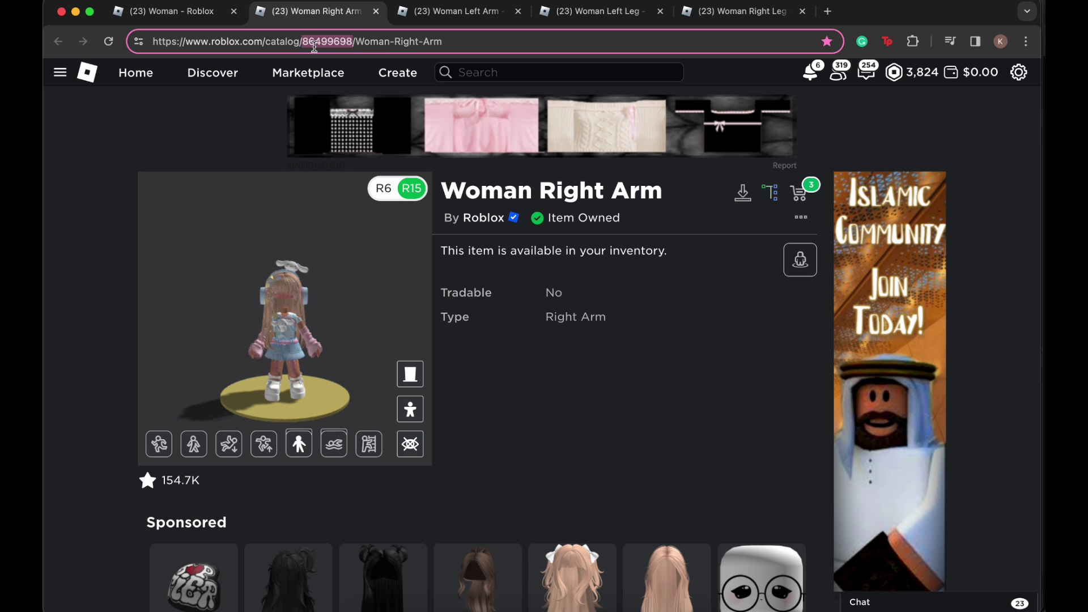
right_click(327, 41)
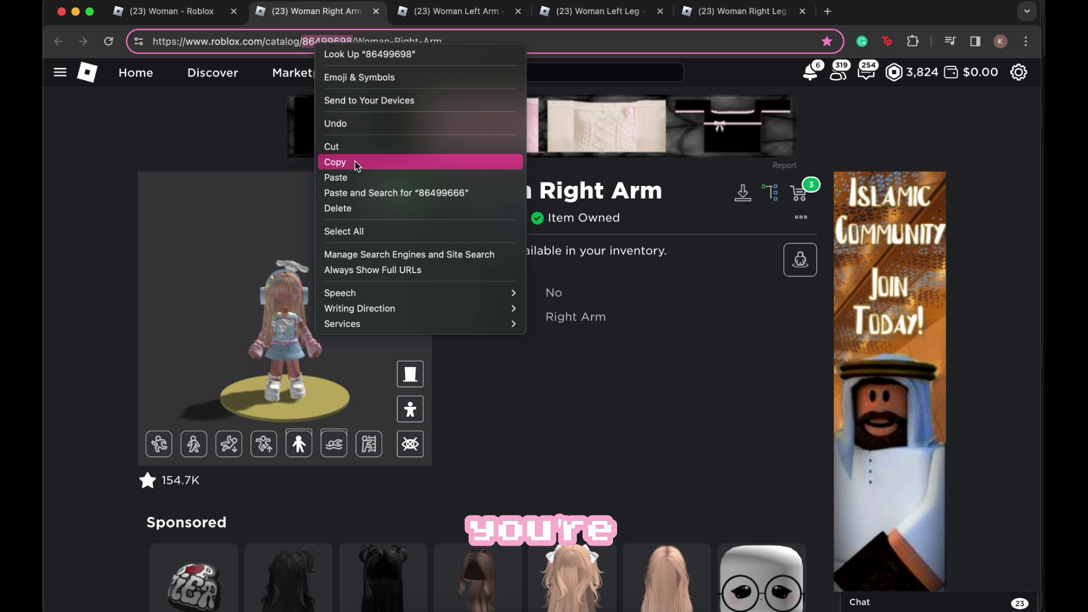
left_click(339, 164)
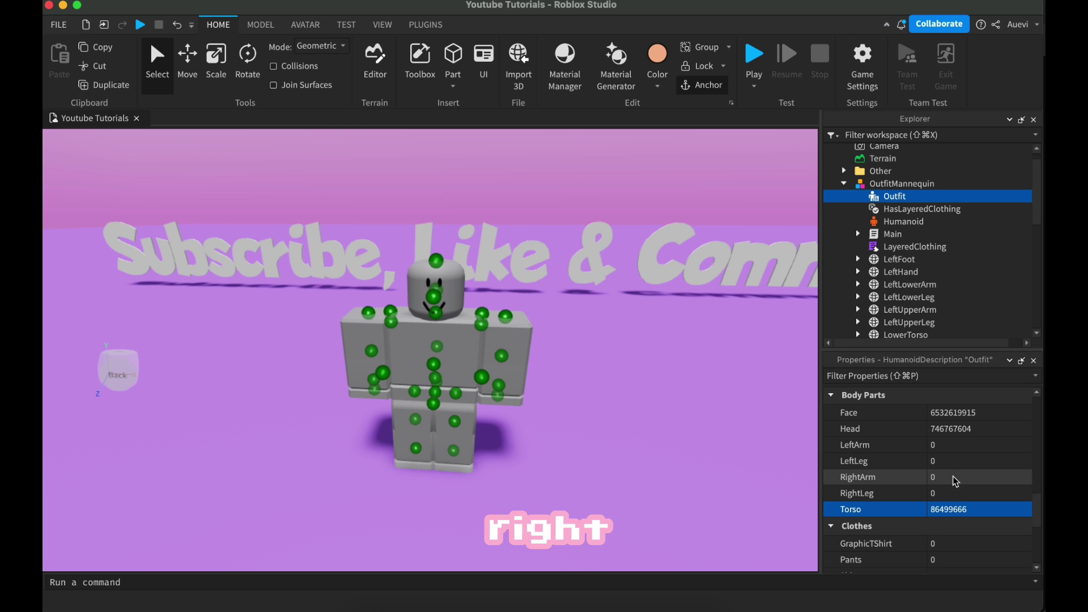
left_click(954, 478)
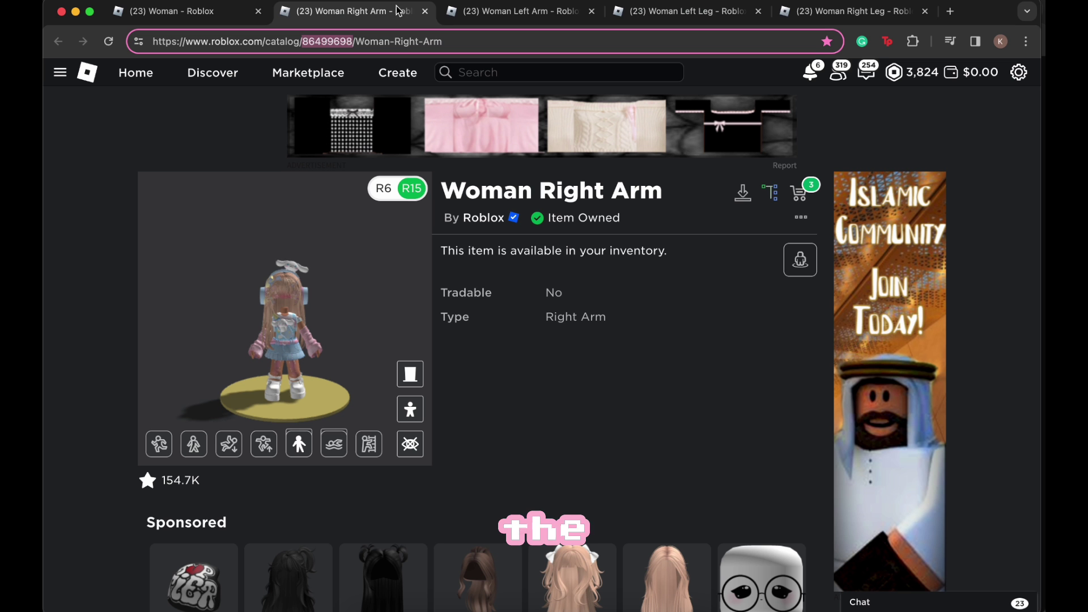
left_click(424, 11)
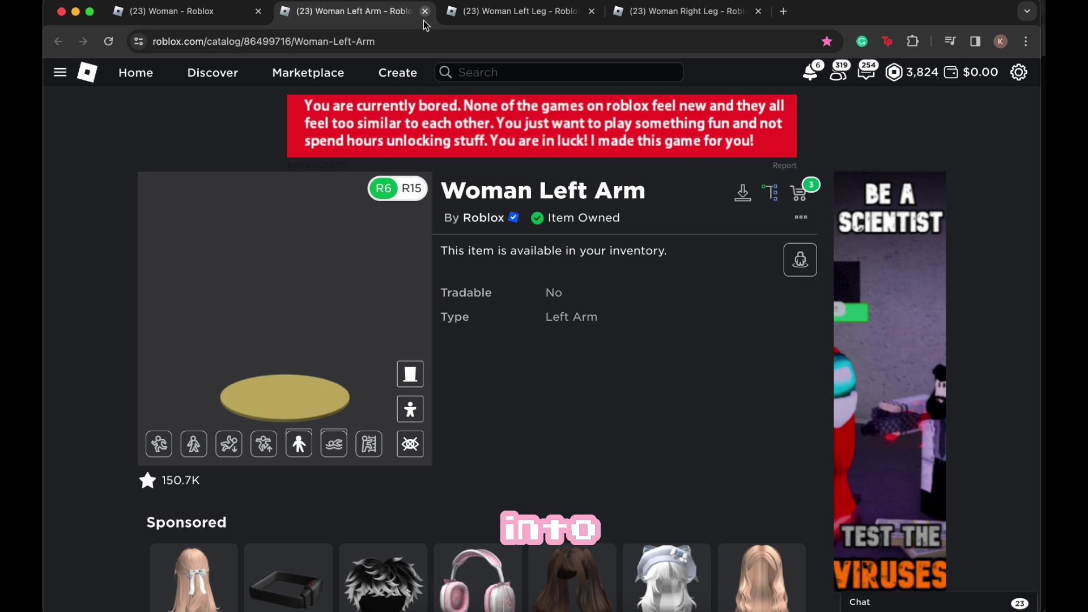
double_click(281, 41)
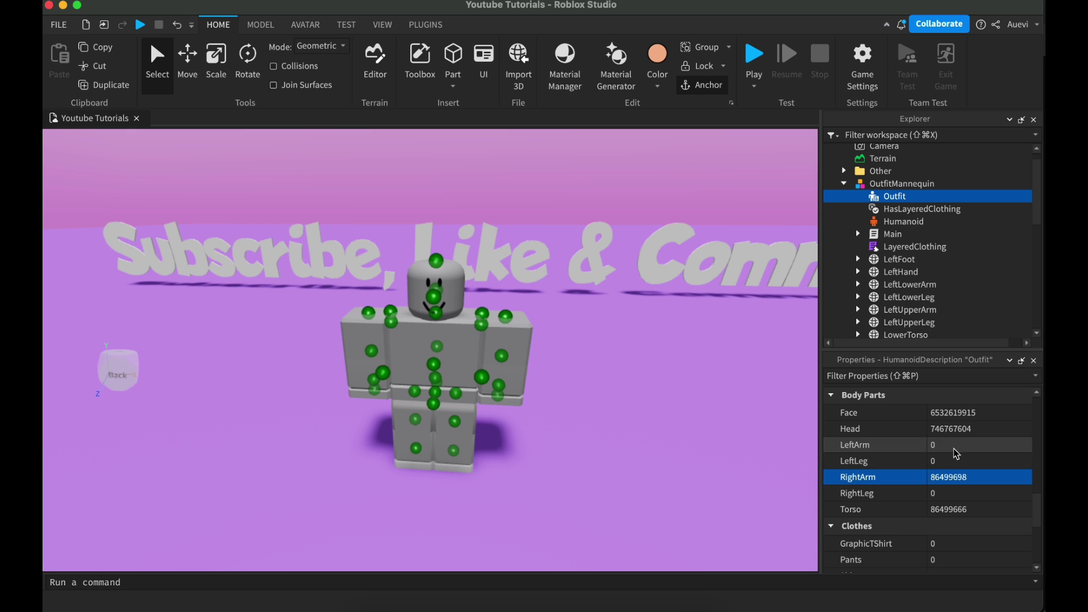
left_click(952, 444)
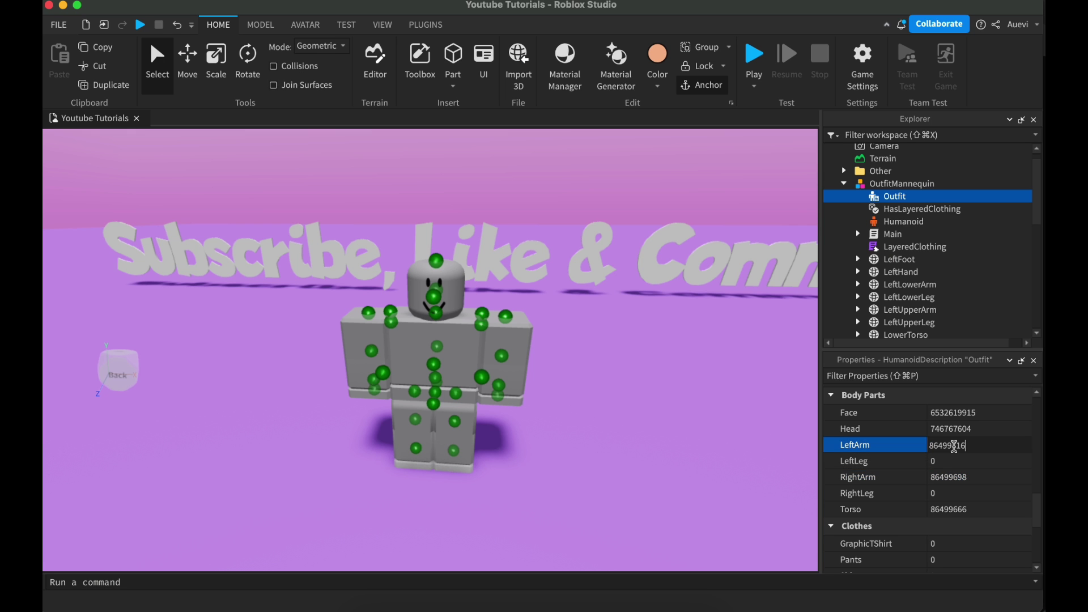
key("super+v")
key("Return")
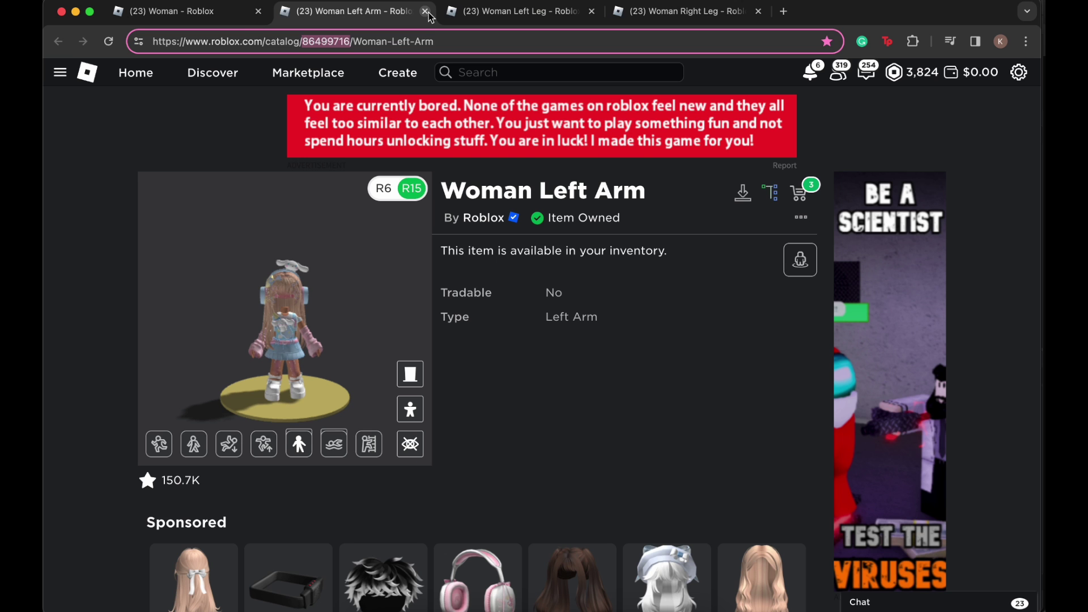
left_click(427, 11)
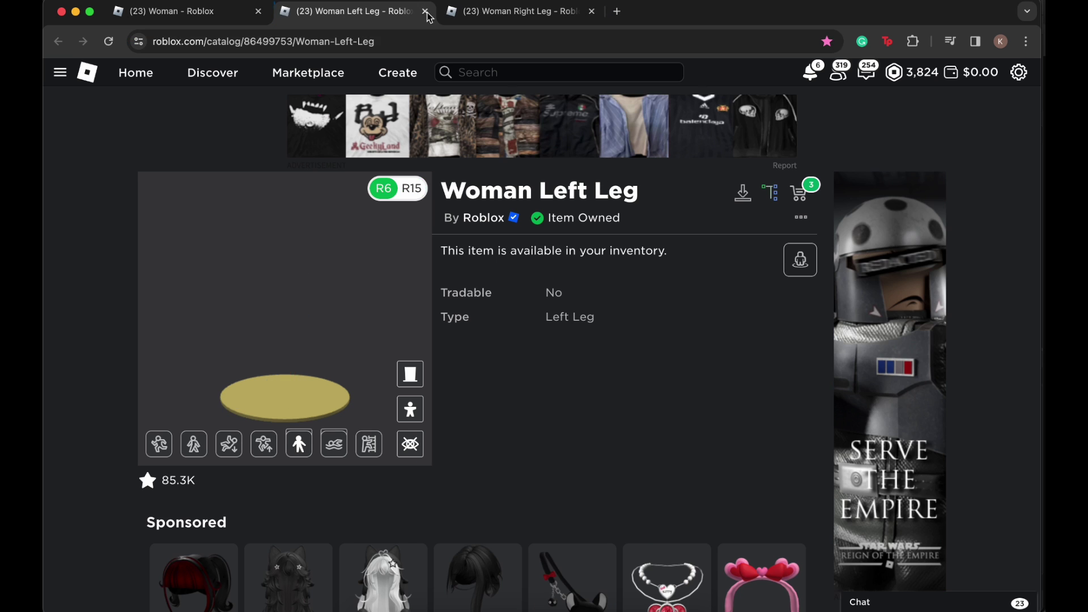
Copy the Woman Left Leg and Right Leg IDs into LeftLeg and RightLeg
double_click(274, 41)
right_click(326, 41)
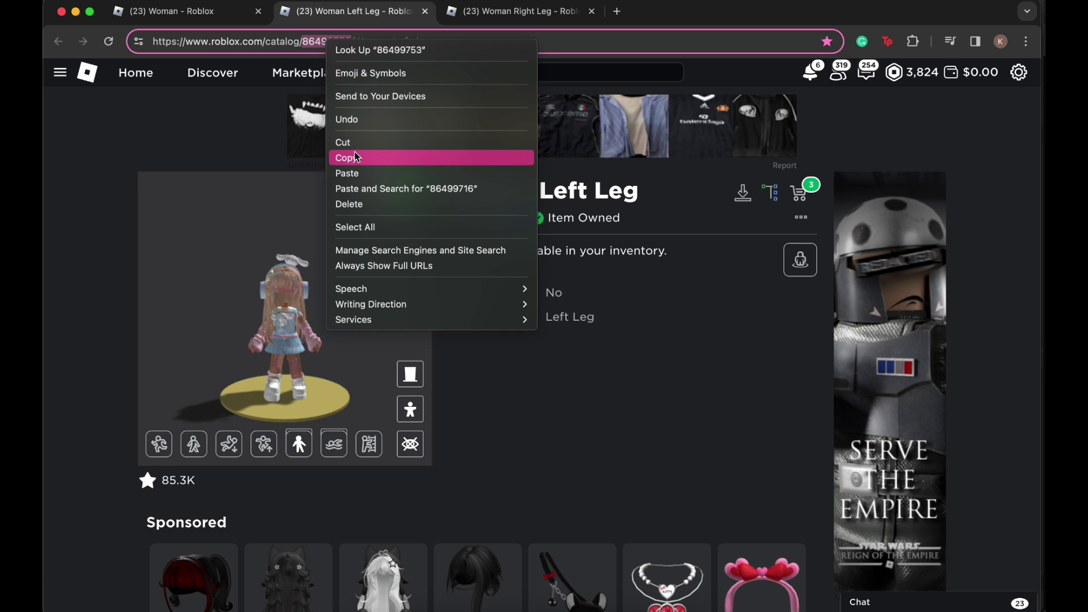
left_click(349, 159)
left_click(961, 463)
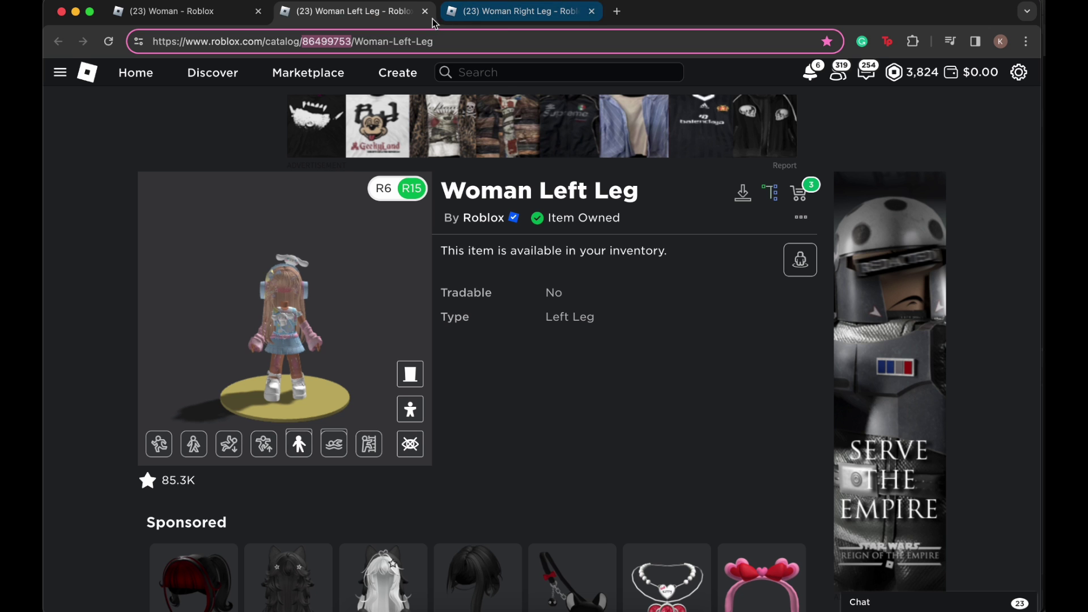
left_click(436, 24)
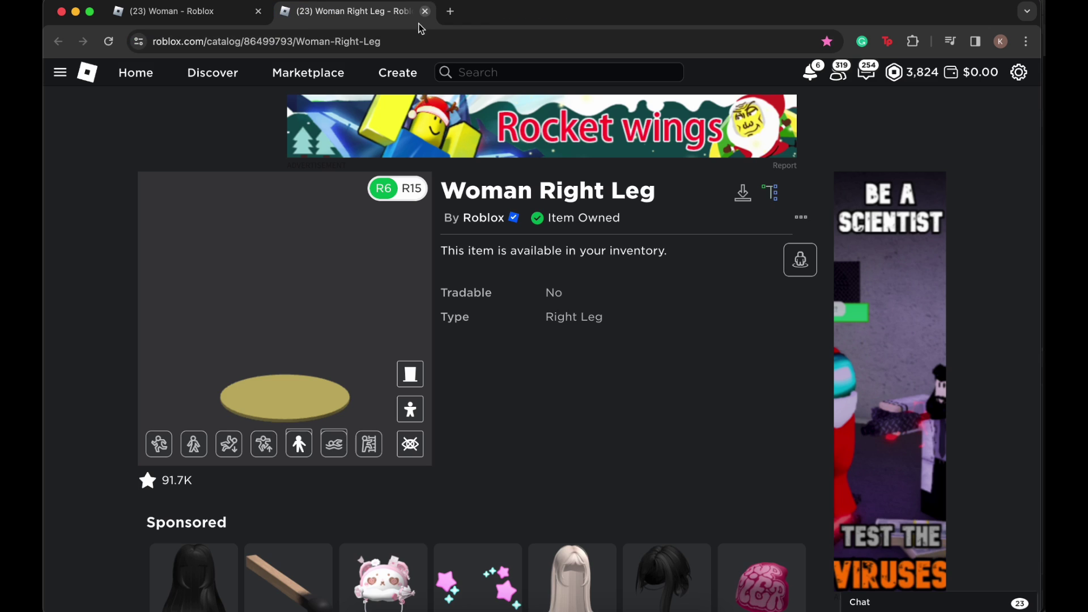
double_click(325, 41)
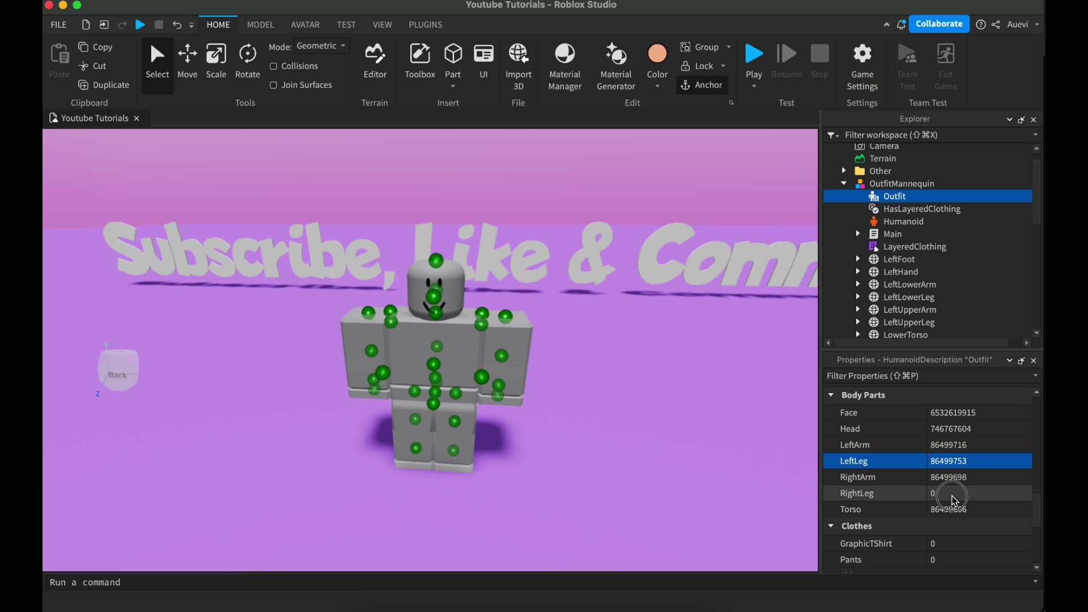
key("super+v")
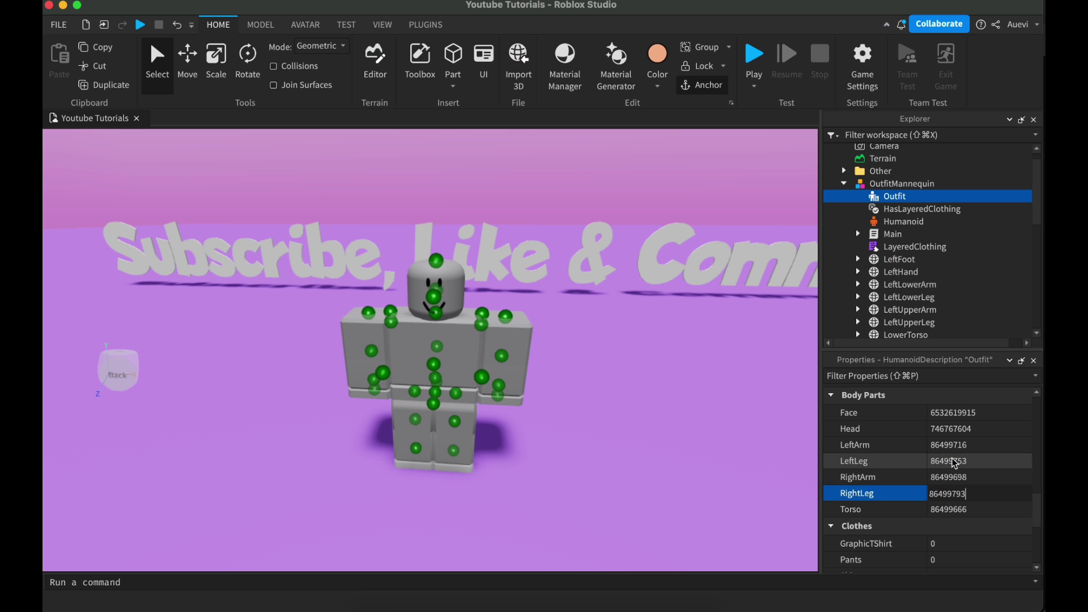
scroll(937, 473, "down", 4)
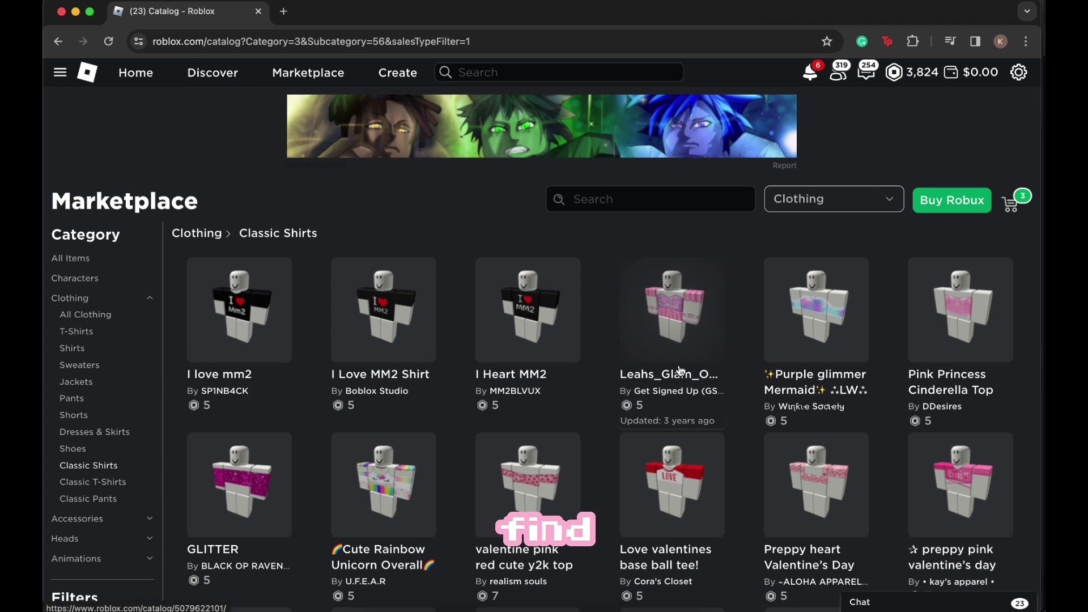
scroll(672, 340, "down", 2)
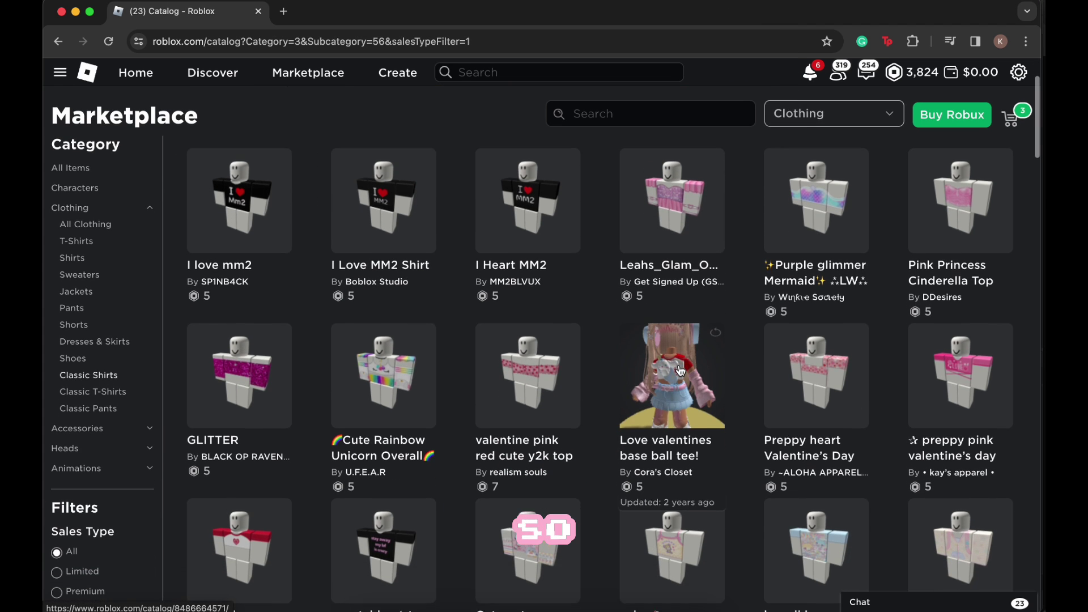
scroll(680, 371, "down", 2)
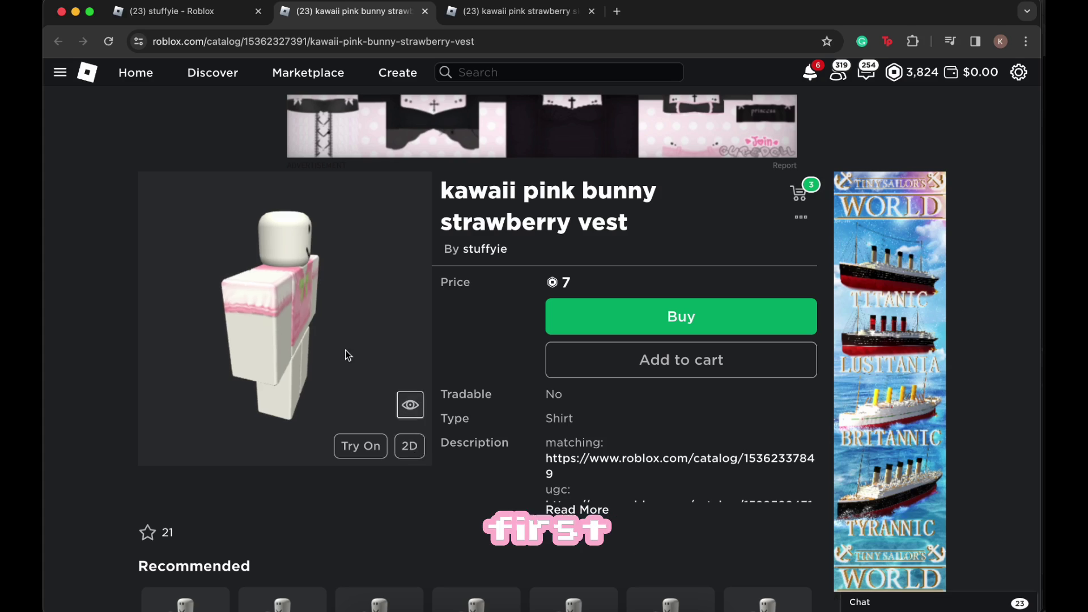
left_click(342, 42)
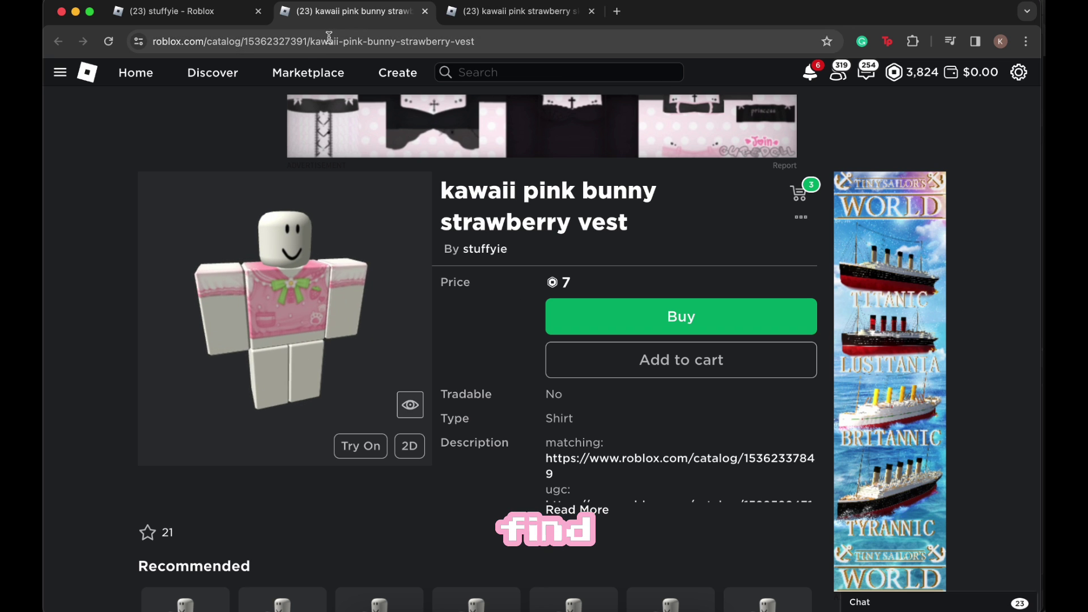
double_click(336, 40)
right_click(342, 45)
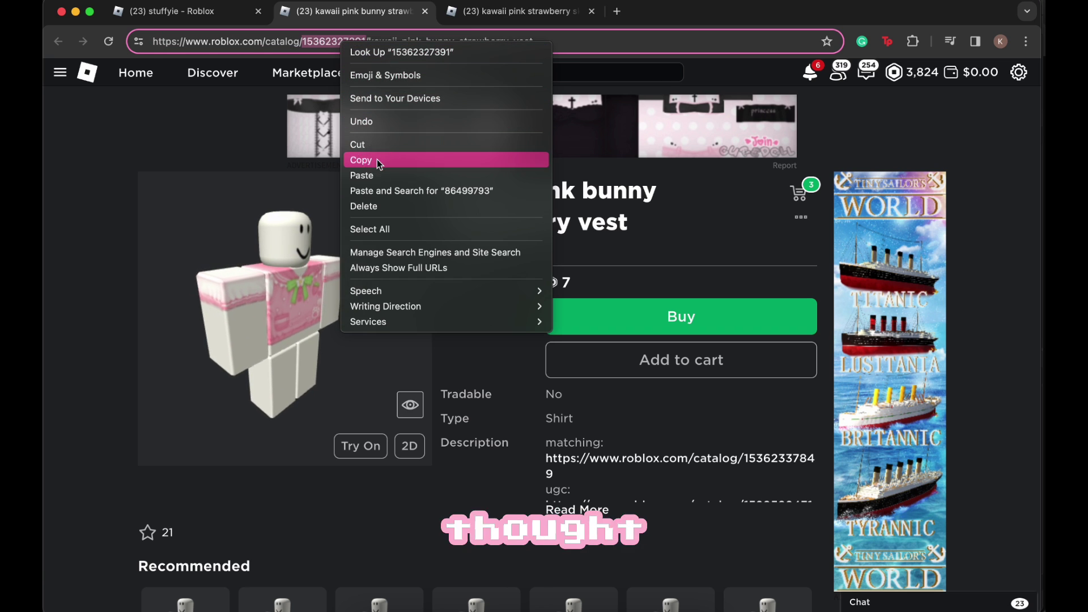
left_click(365, 158)
scroll(959, 515, "down", 1)
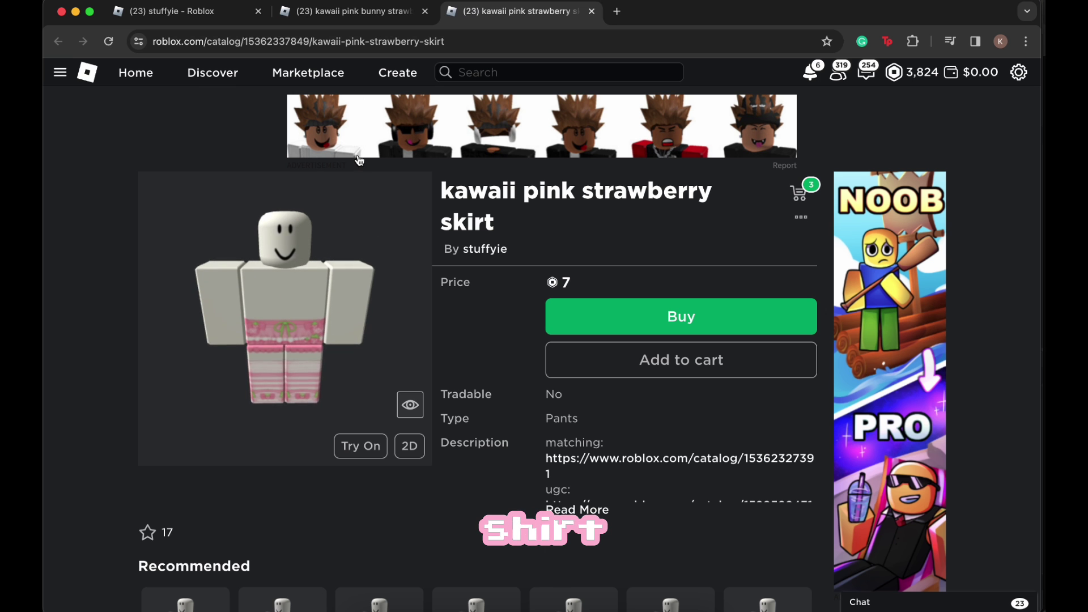
Set the strawberry skirt ID as Pants, then run a play test to view the outfit
left_click(300, 42)
right_click(323, 42)
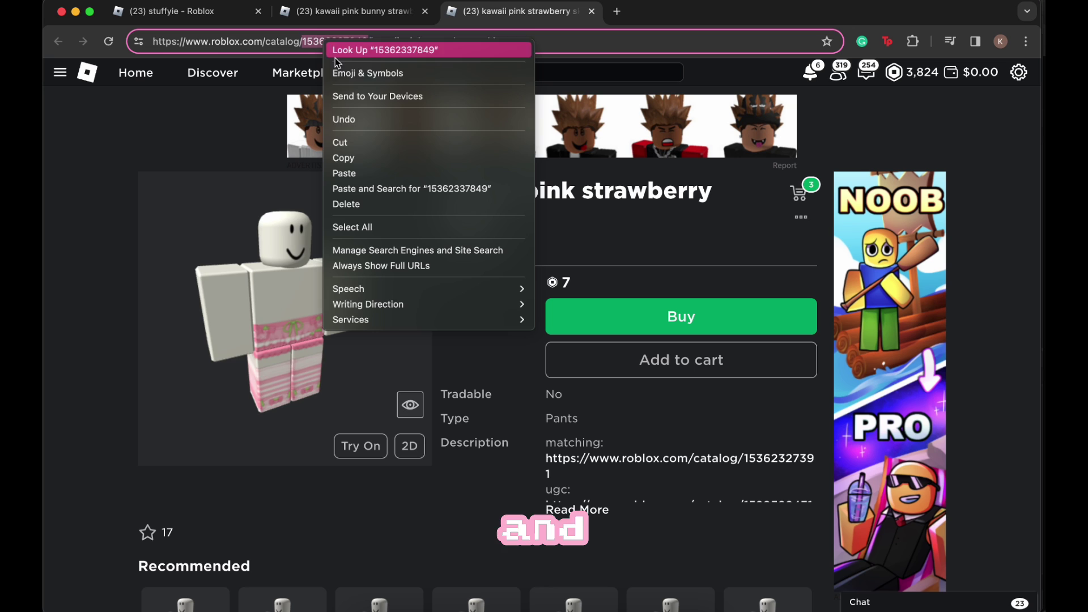
left_click(344, 156)
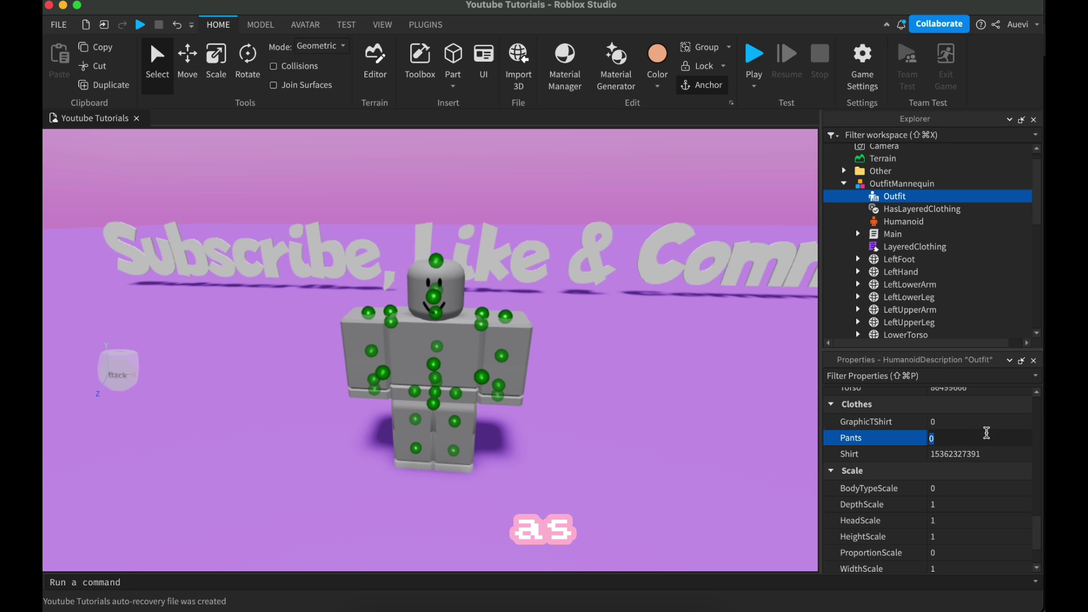
type("15362327391")
key("Return")
left_click(754, 86)
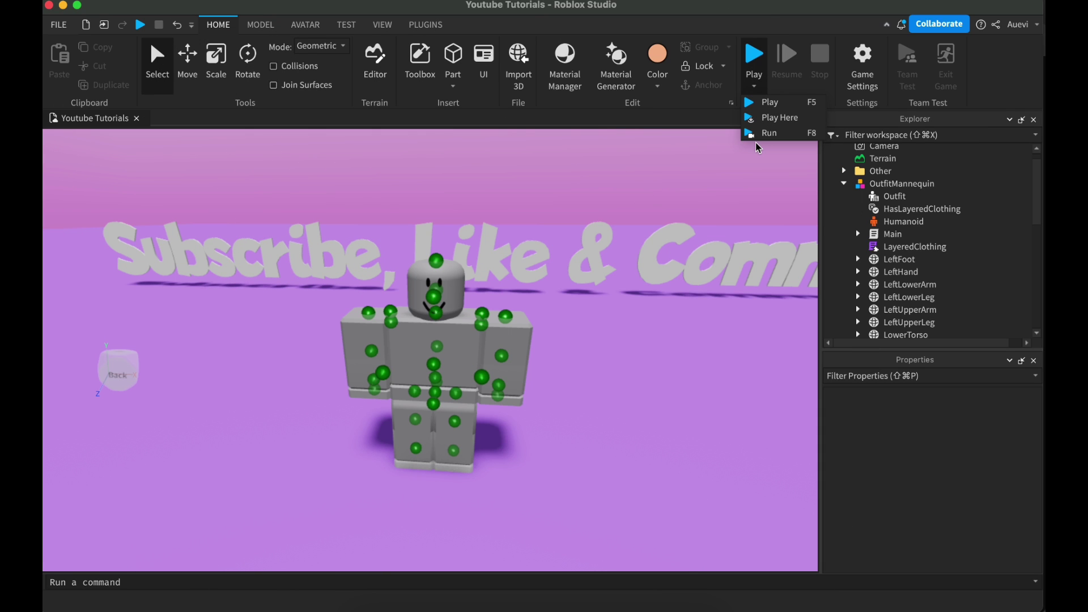
left_click(769, 133)
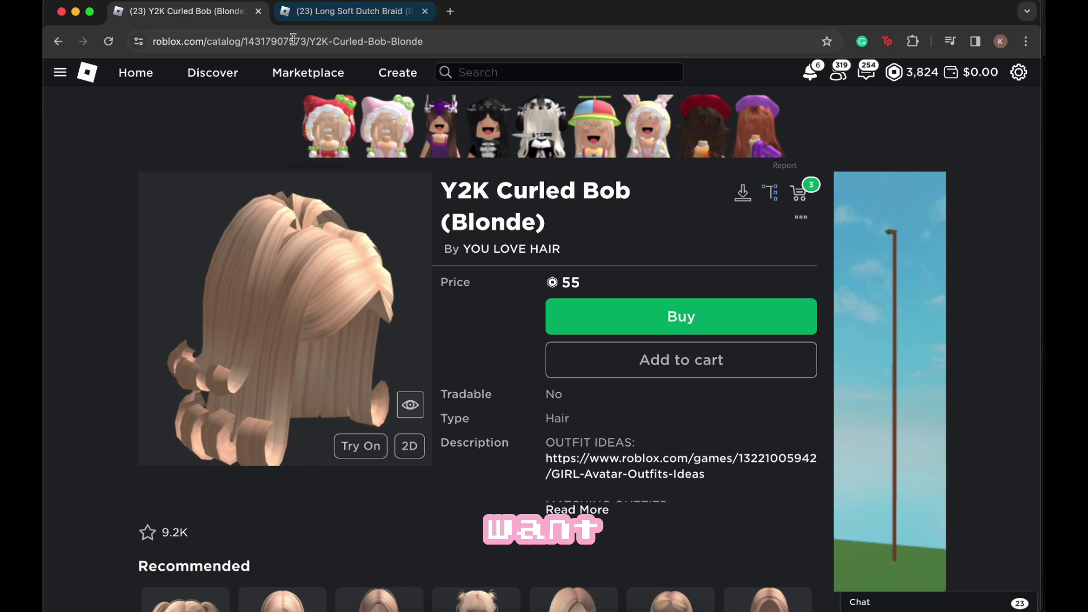
double_click(292, 41)
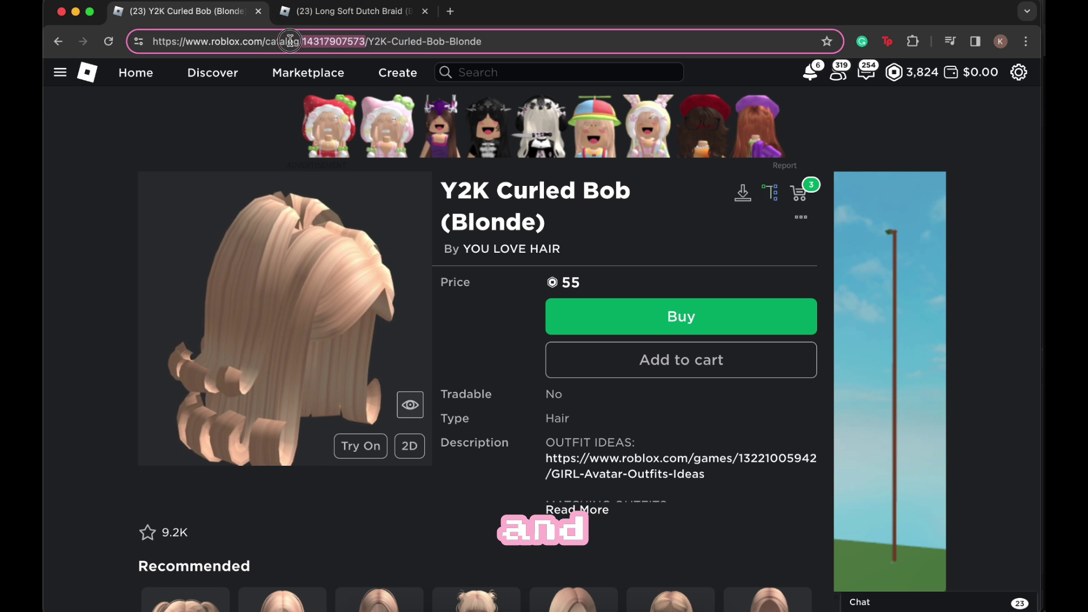
right_click(349, 42)
left_click(372, 158)
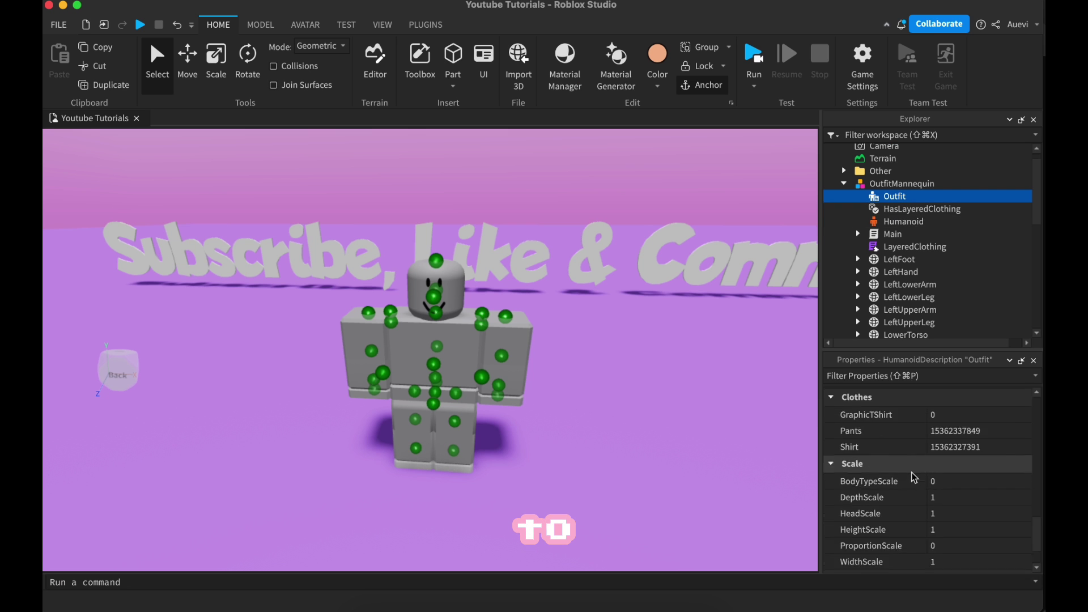
scroll(912, 476, "up", 3)
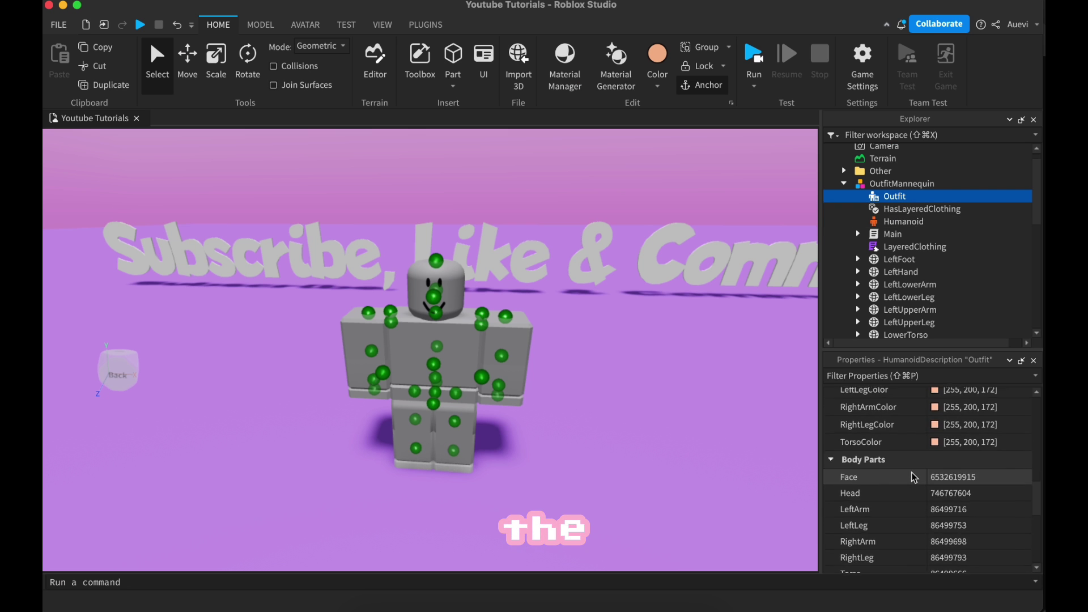
scroll(912, 476, "up", 3)
scroll(912, 477, "up", 2)
scroll(912, 476, "up", 2)
scroll(912, 476, "up", 2)
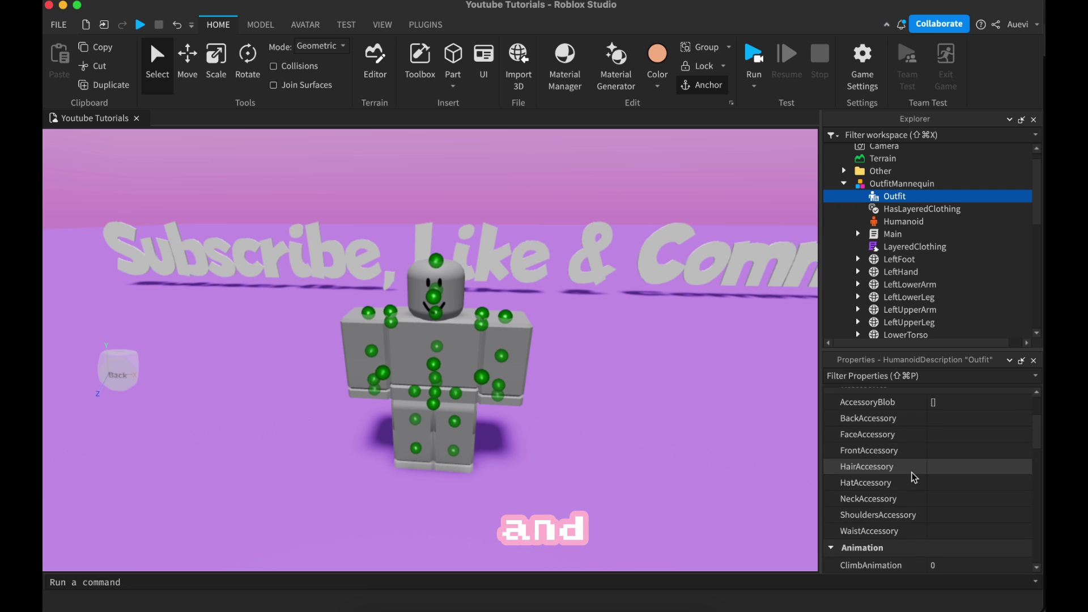
left_click(967, 473)
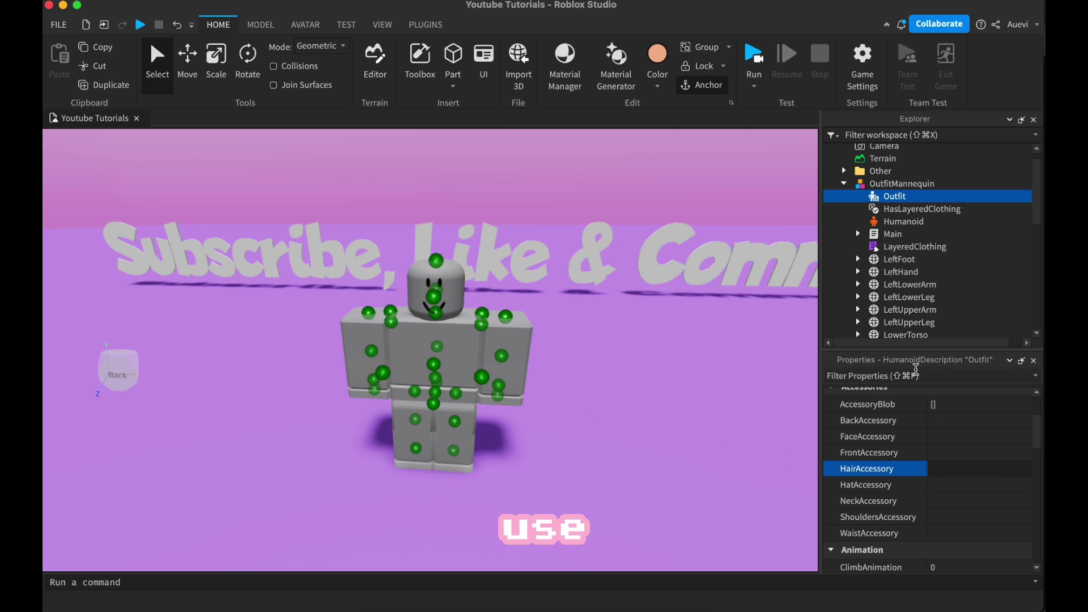
key("super+v")
key("super+Tab")
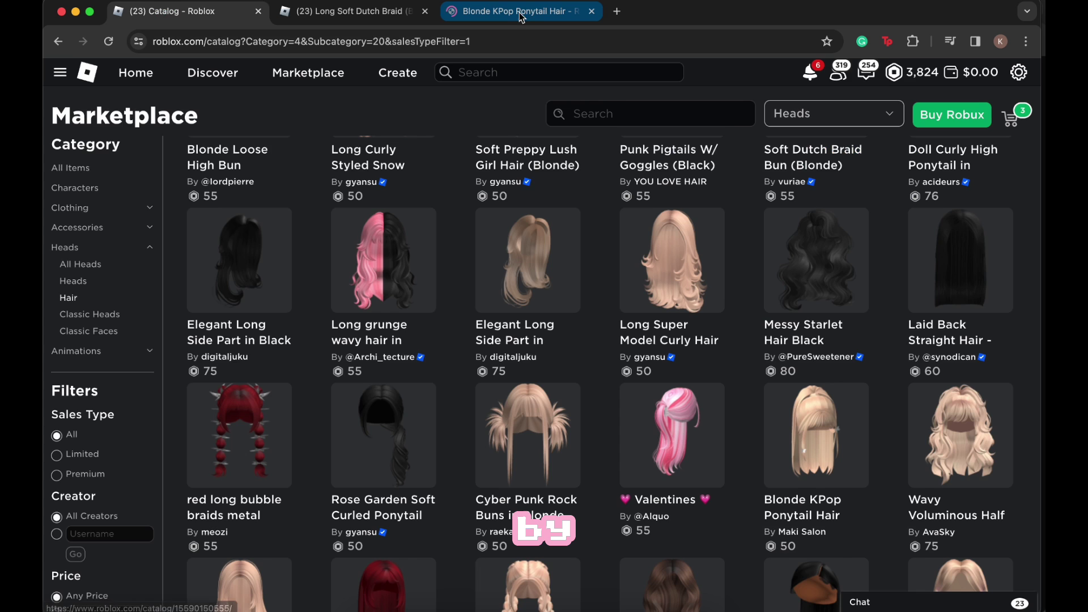
left_click(518, 11)
double_click(271, 42)
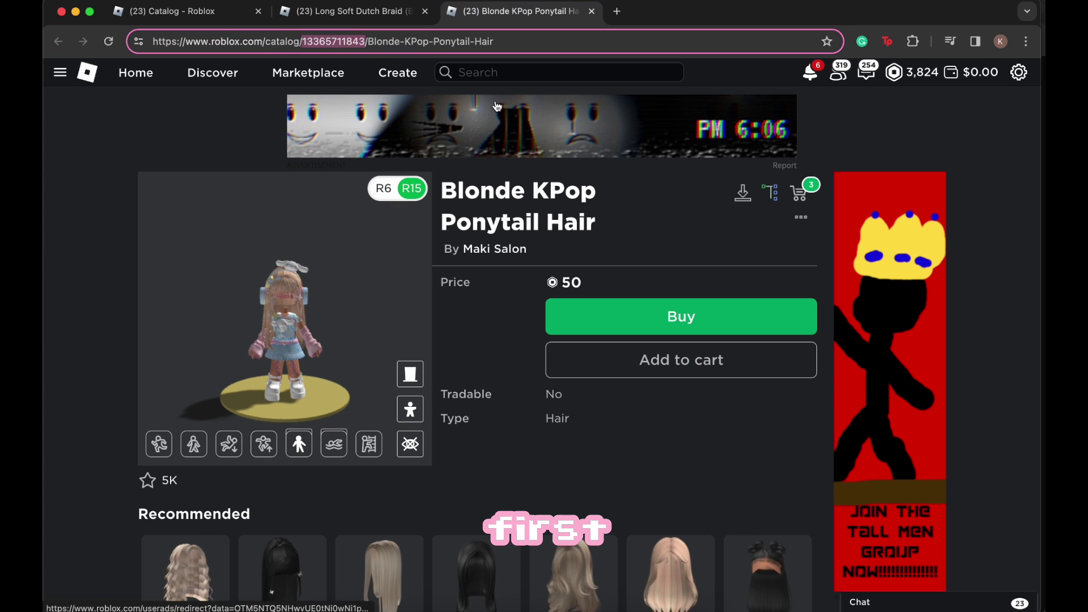
key("super+c")
key("super+Tab")
left_click(996, 468)
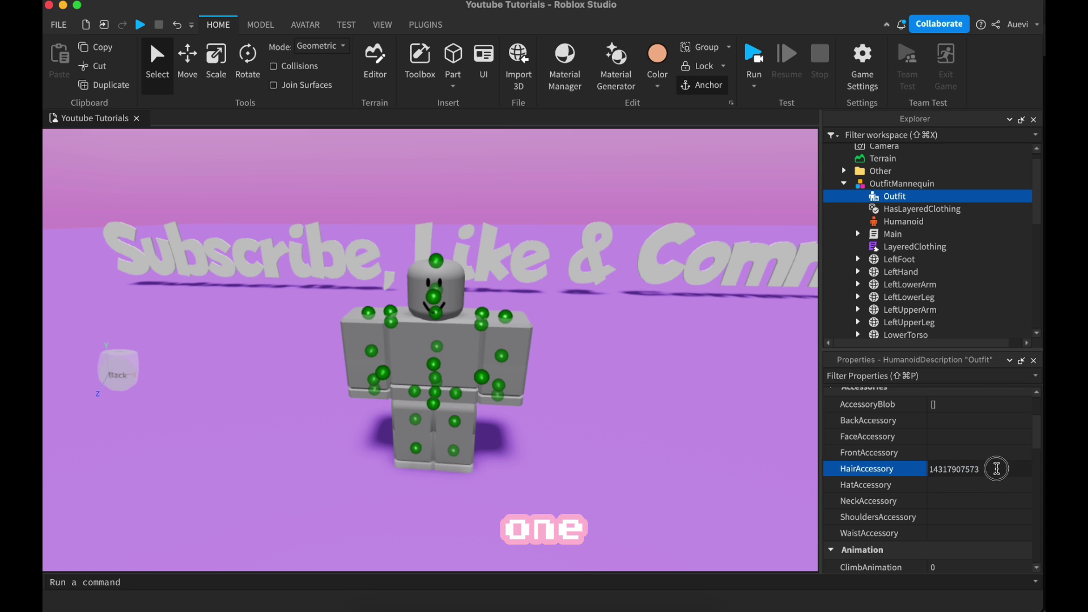
key("super+v")
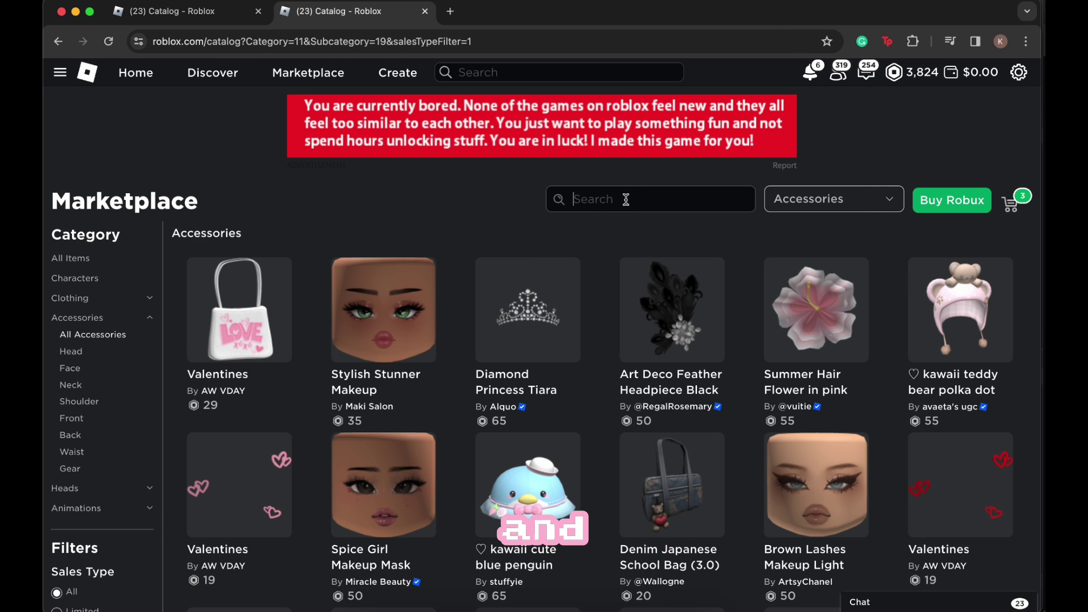
type("strawberry")
Search Marketplace accessories for 'strawberry' to find the Pink Strawberry Hair Clips
key("Return")
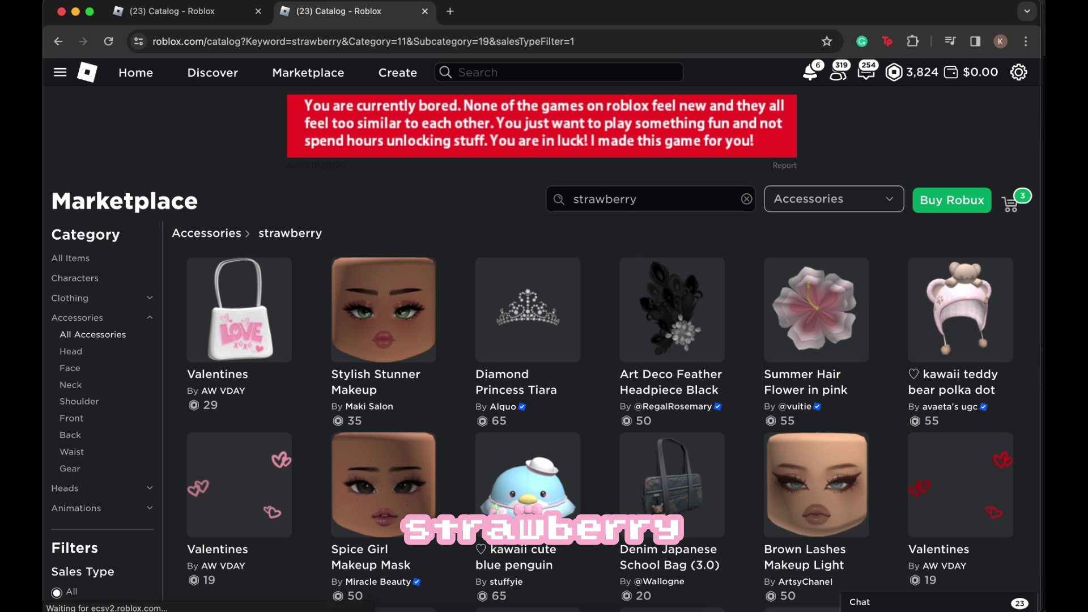
scroll(650, 465, "down", 3)
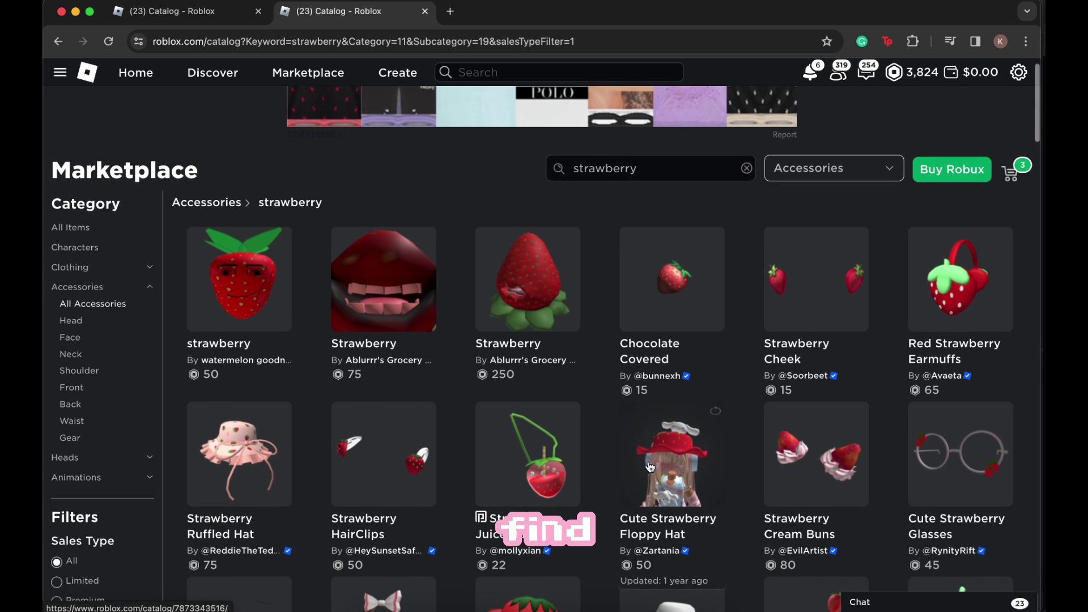
scroll(650, 466, "down", 3)
scroll(651, 466, "down", 2)
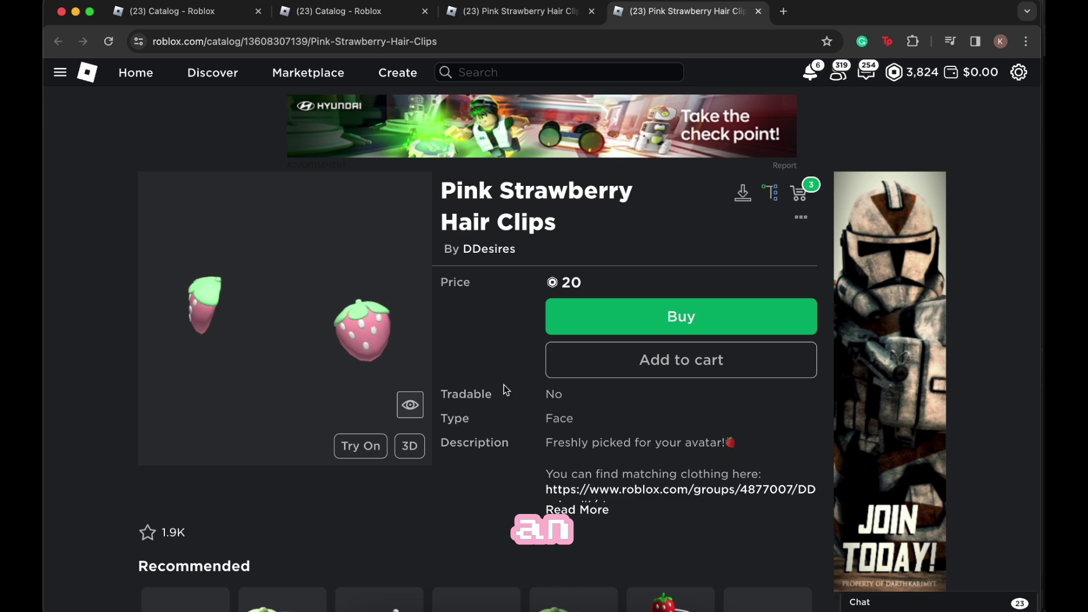
Copy the Pink Strawberry Hair Clips ID into the Outfit's FaceAccessory
left_click(549, 421)
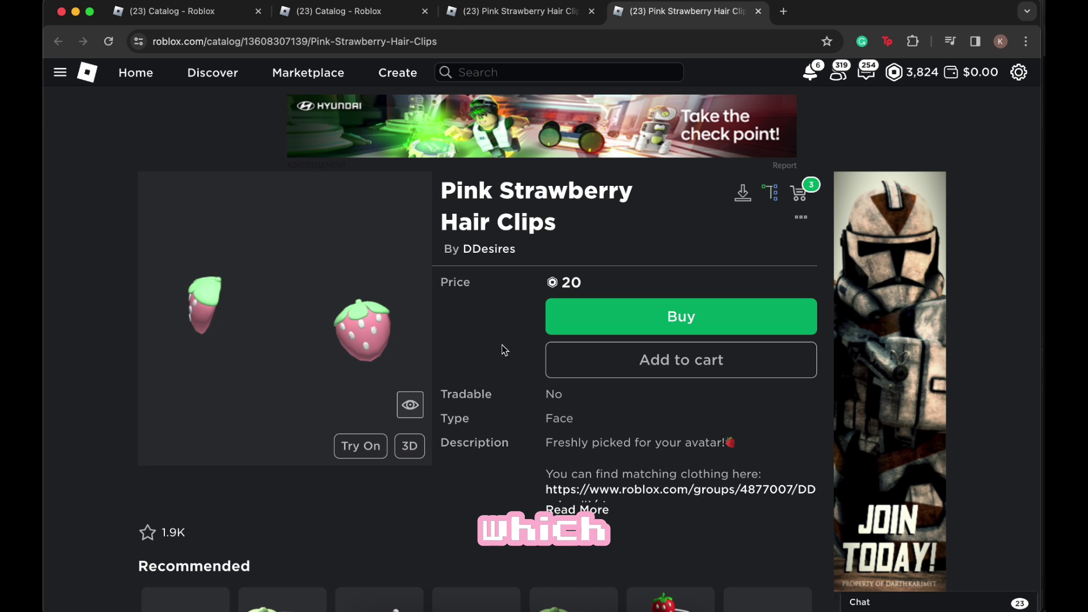
double_click(289, 41)
right_click(323, 48)
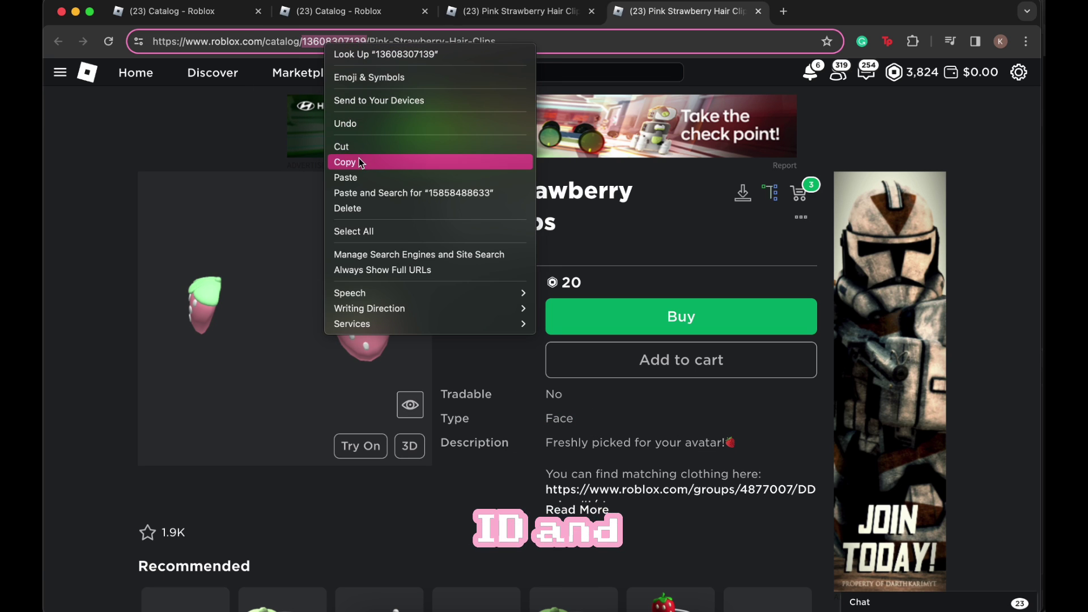
left_click(340, 162)
left_click(949, 481)
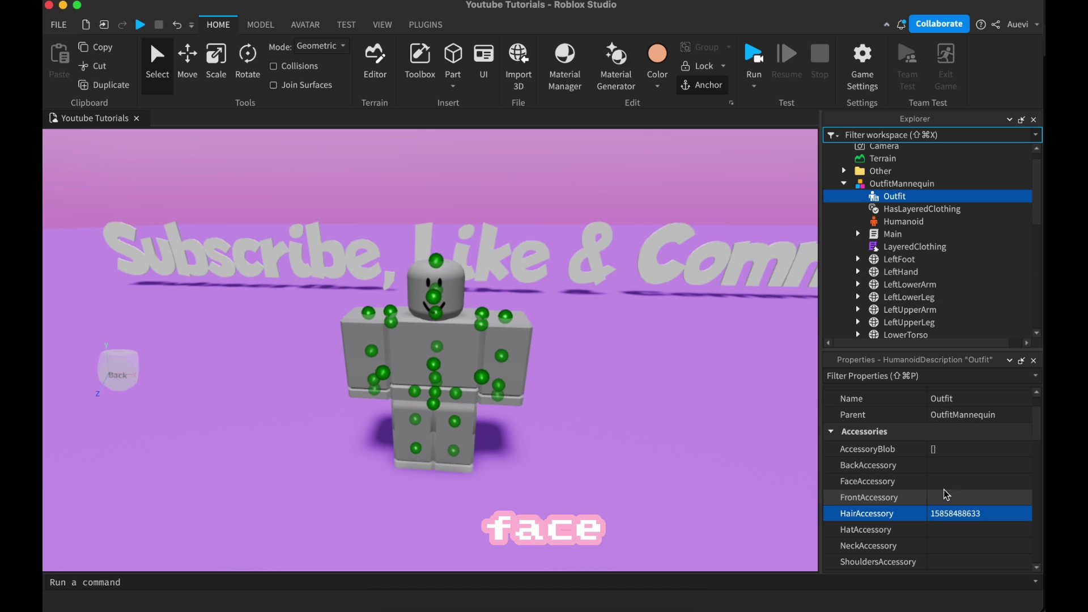
key("super+v")
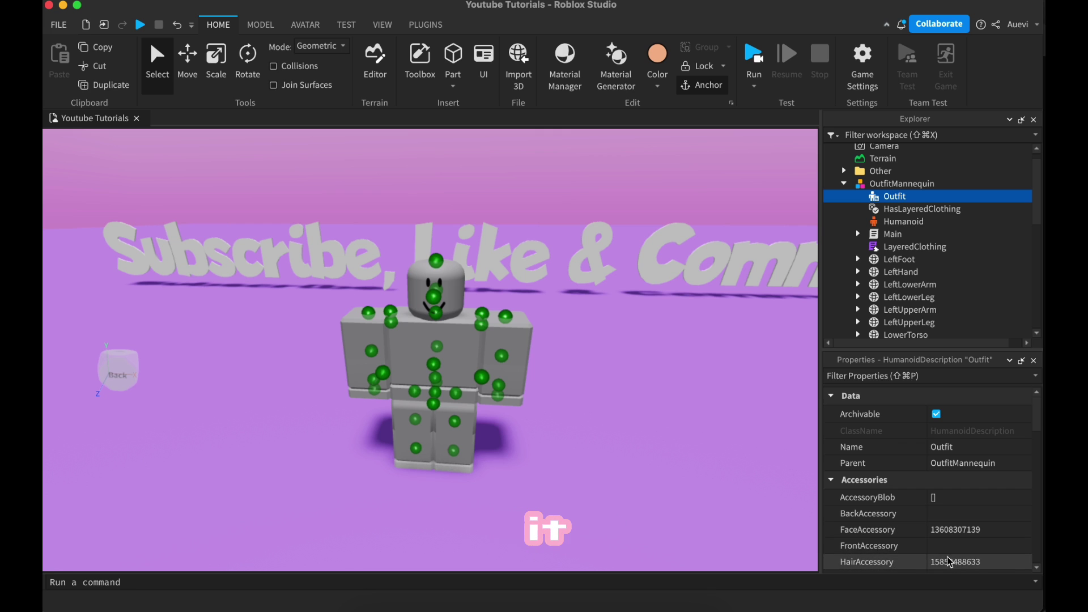
Fill the hat accessory, add a face accessory ID, and set NeckAccessory to Pink Strawberry Necklace 3.0
left_click(956, 543)
key("super+v")
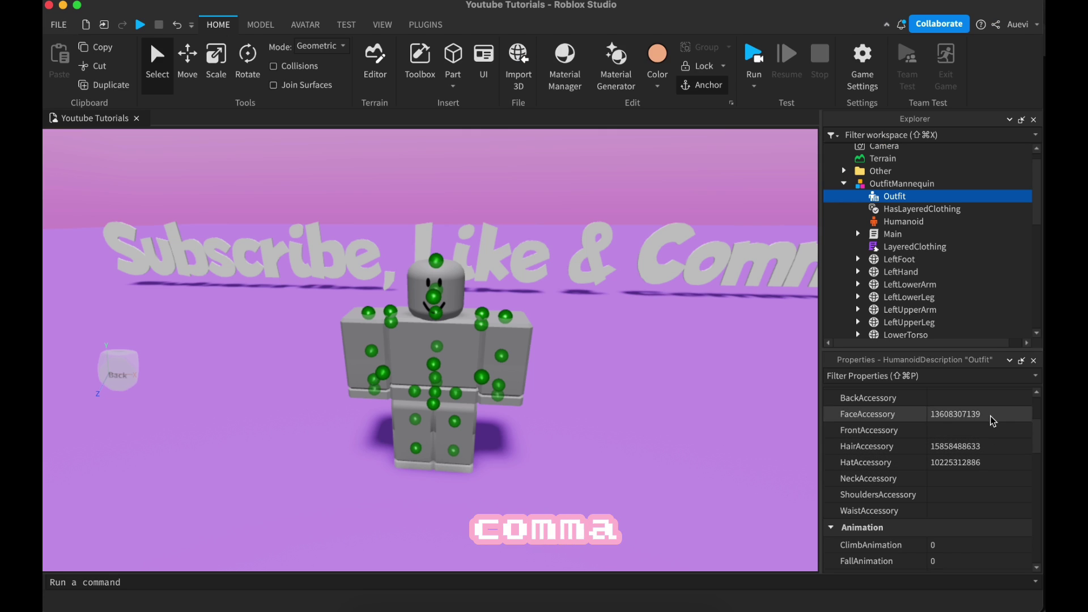
left_click(956, 414)
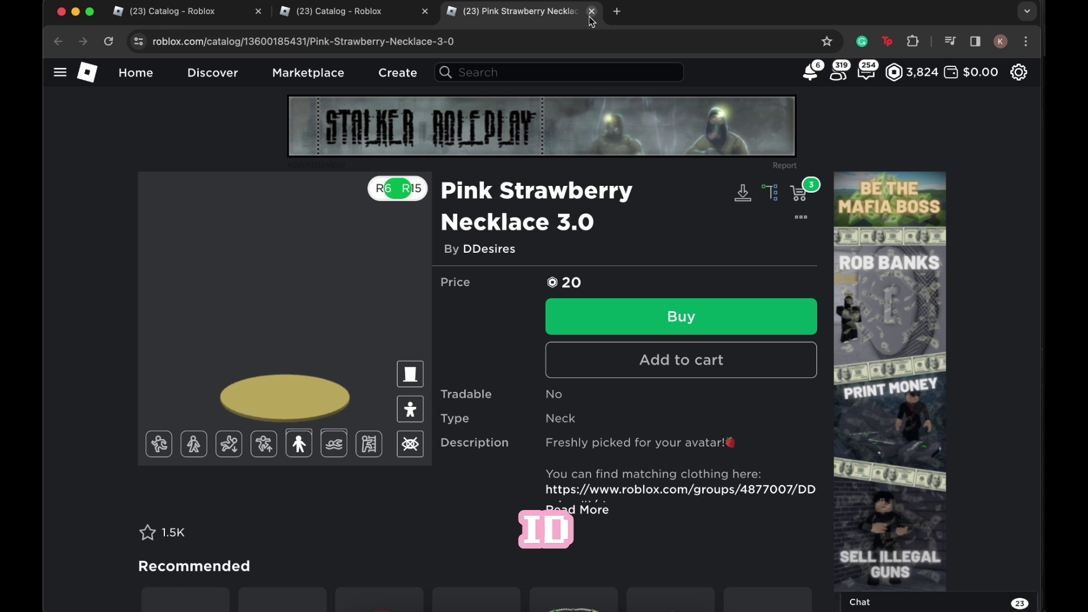
scroll(331, 289, "up", 5)
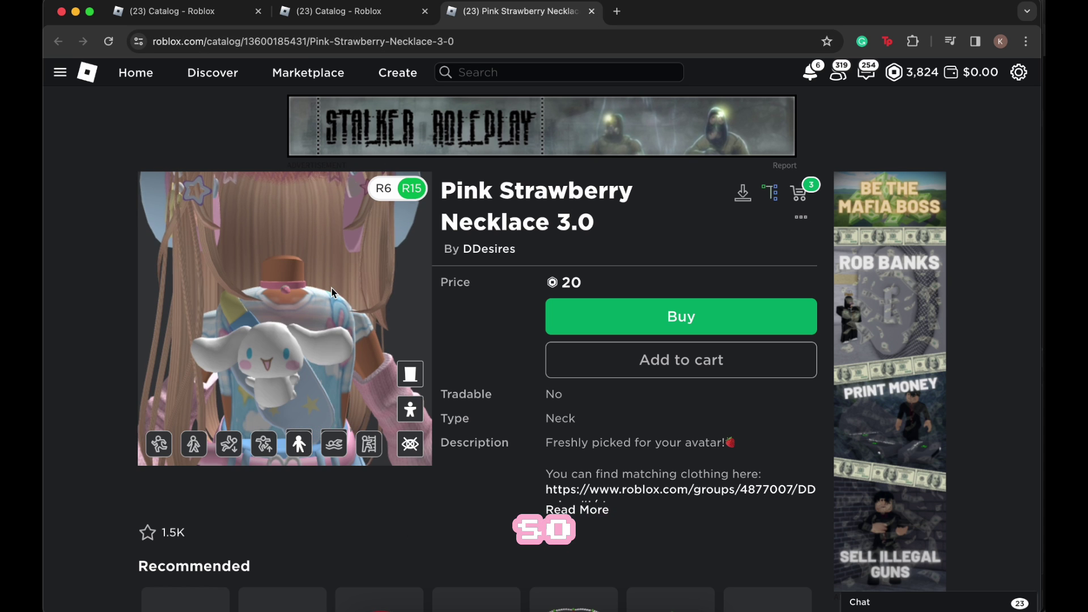
left_click(299, 42)
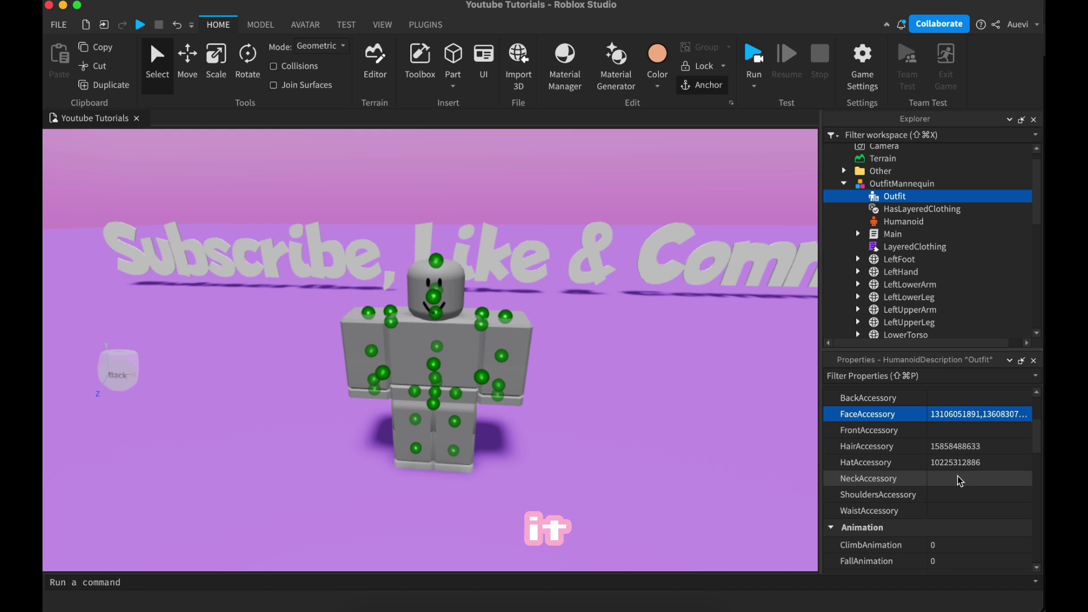
left_click(953, 478)
key("super+v")
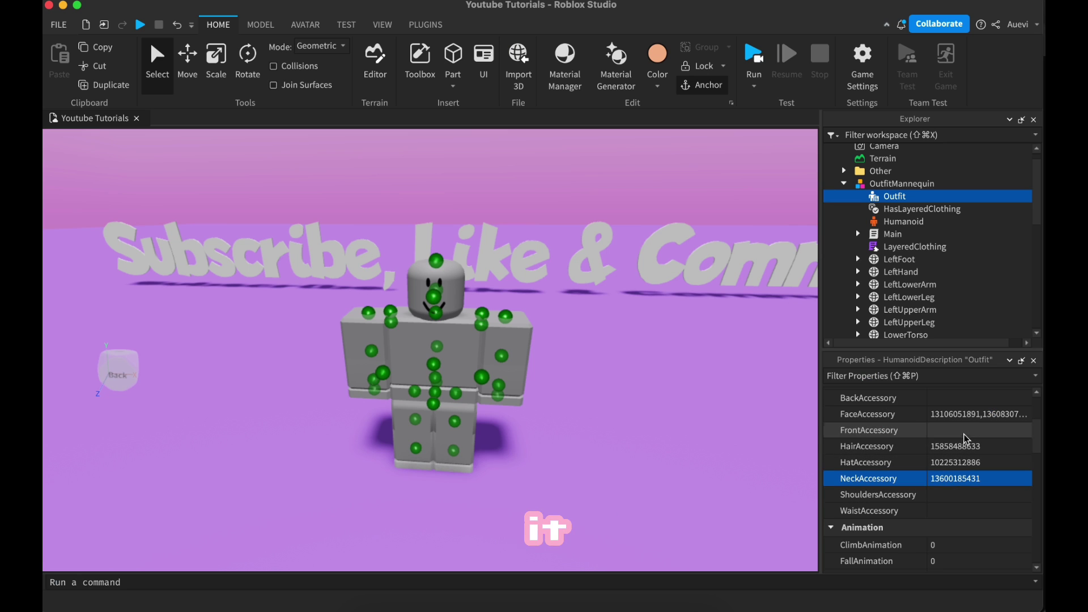
left_click(964, 430)
key("super+v")
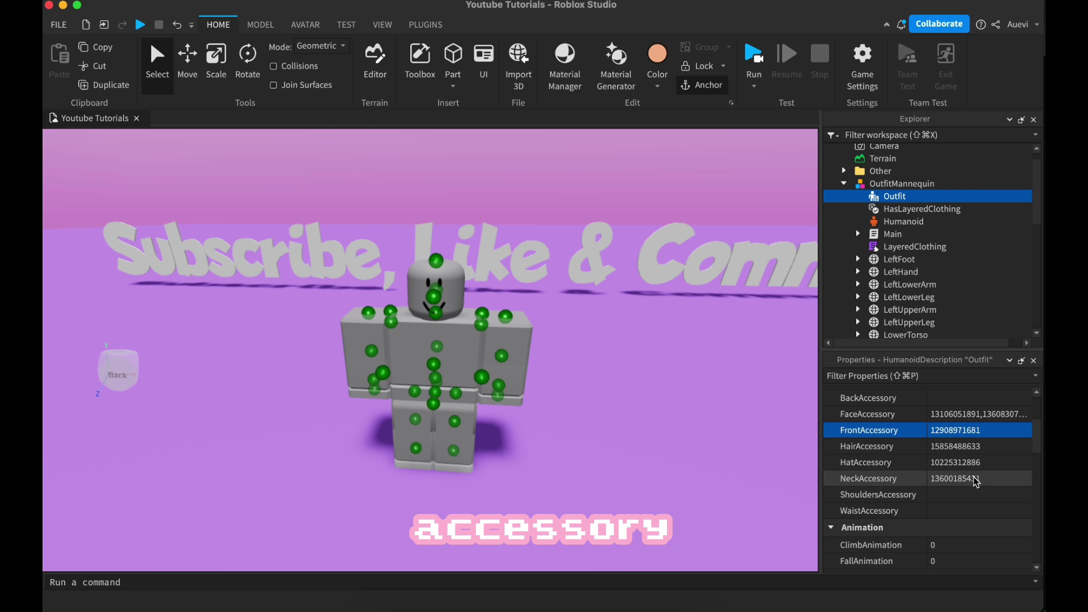
scroll(977, 481, "up", 2)
left_click(958, 435)
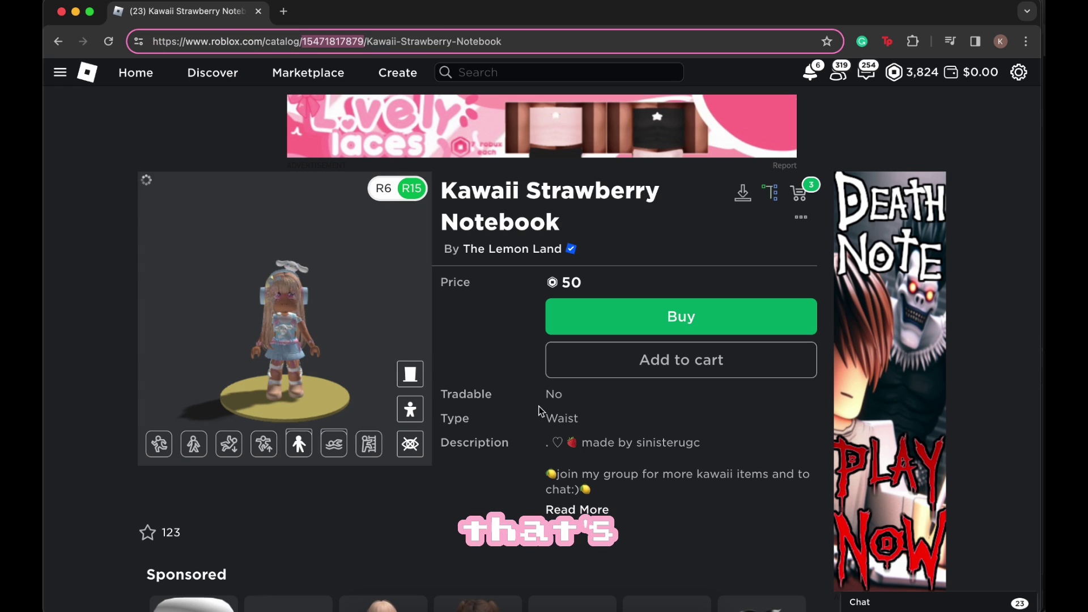
left_click(956, 549)
key("super+v")
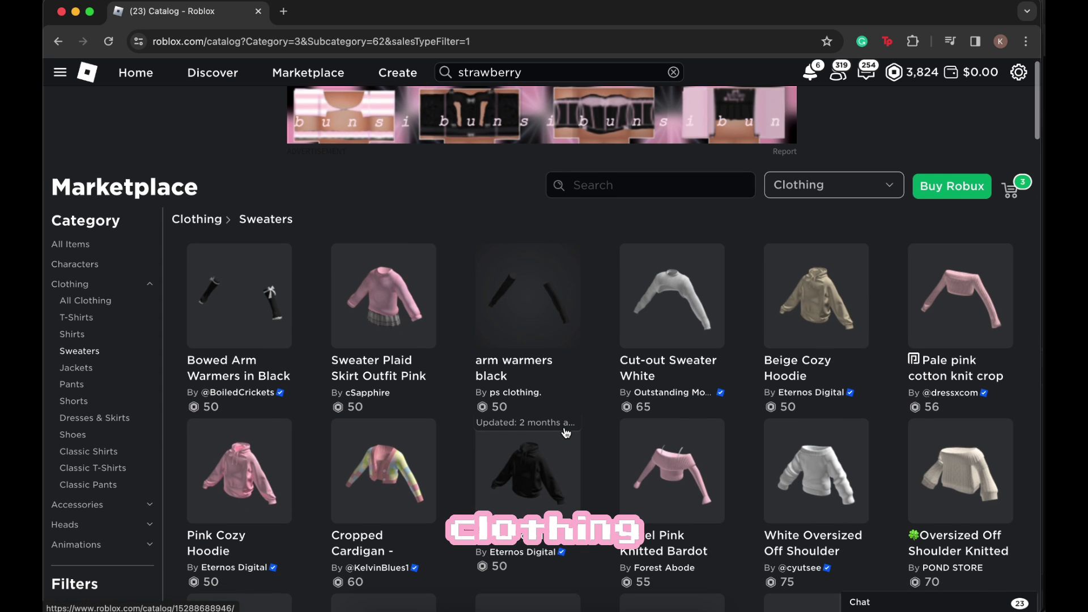
scroll(566, 382, "down", 1)
scroll(566, 434, "down", 4)
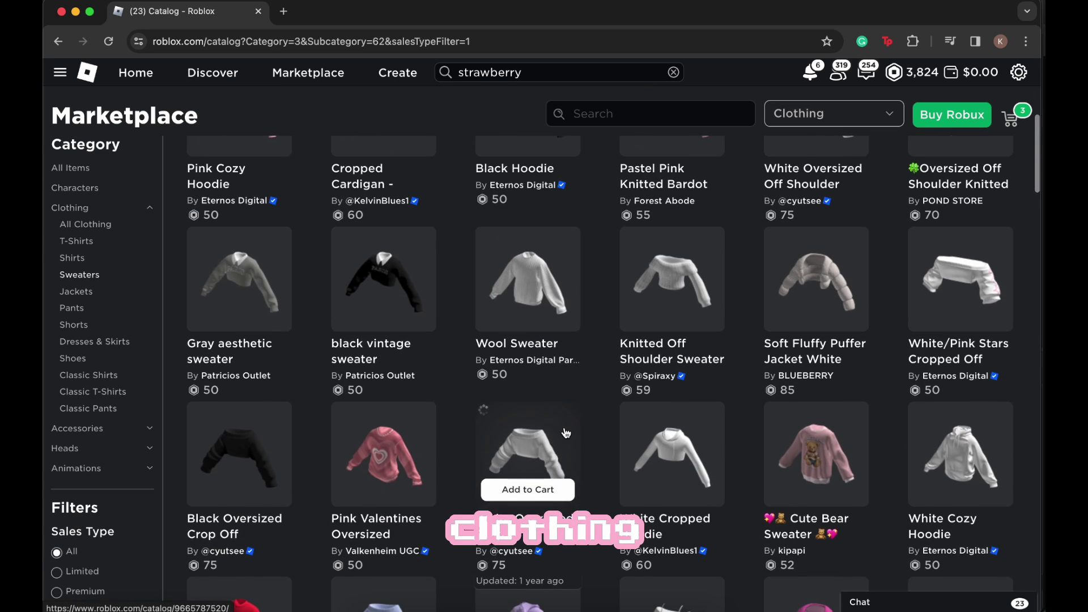
scroll(566, 434, "down", 4)
scroll(565, 433, "down", 2)
scroll(566, 433, "down", 2)
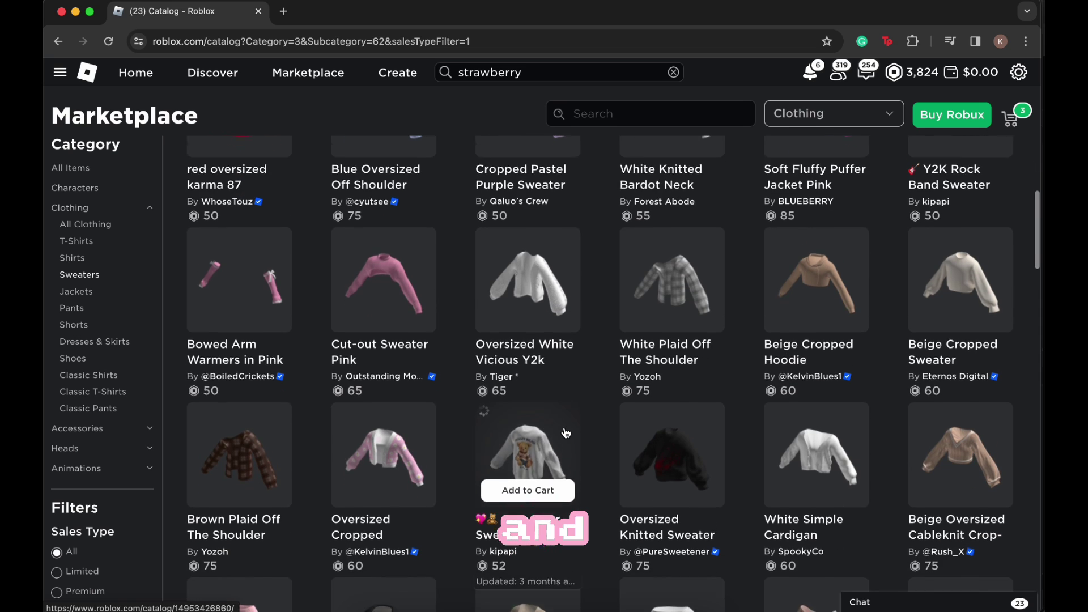
mouse_move(383, 334)
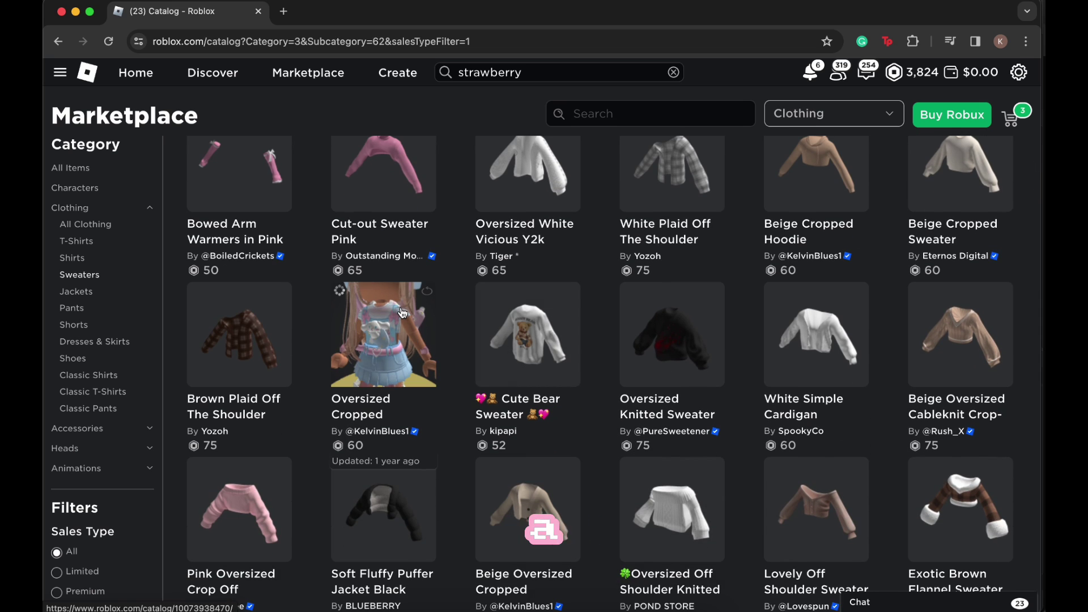
Open Oversized Cropped Cardigan - Daisy in a new tab and copy its item ID
right_click(398, 311)
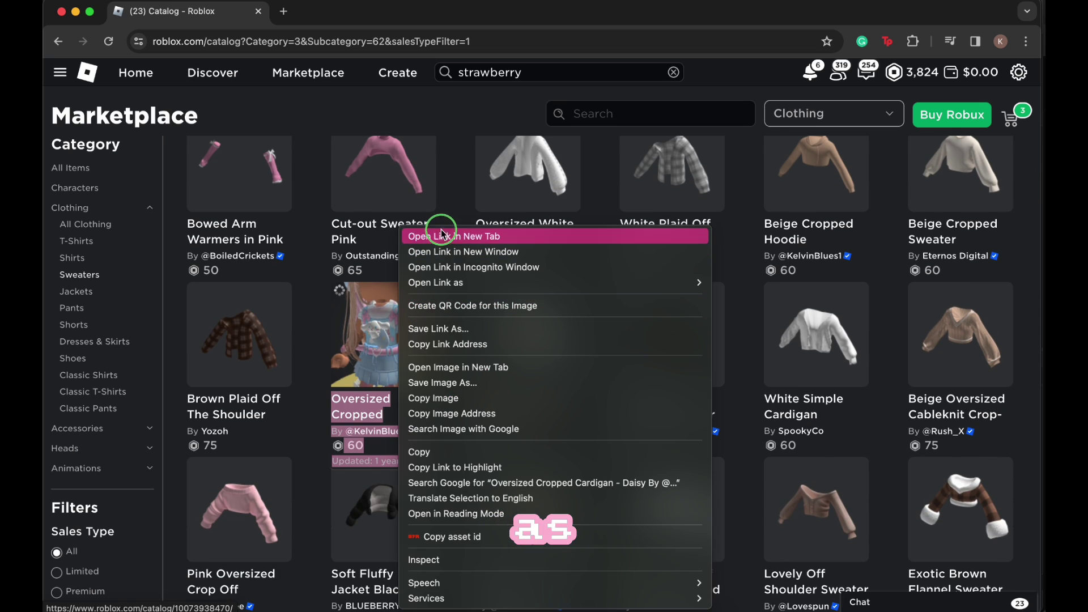
left_click(464, 228)
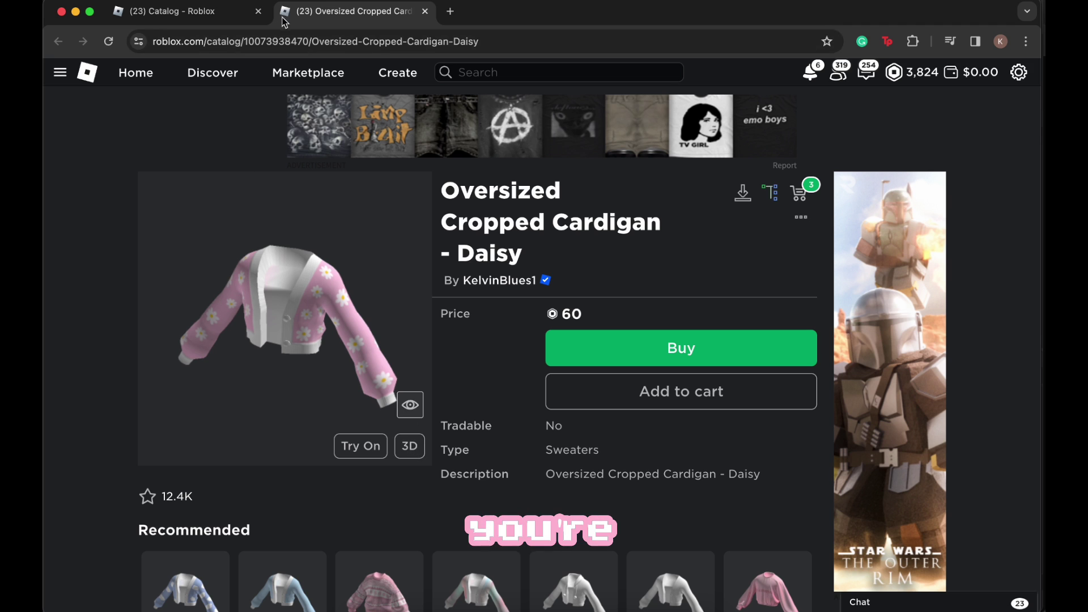
double_click(281, 41)
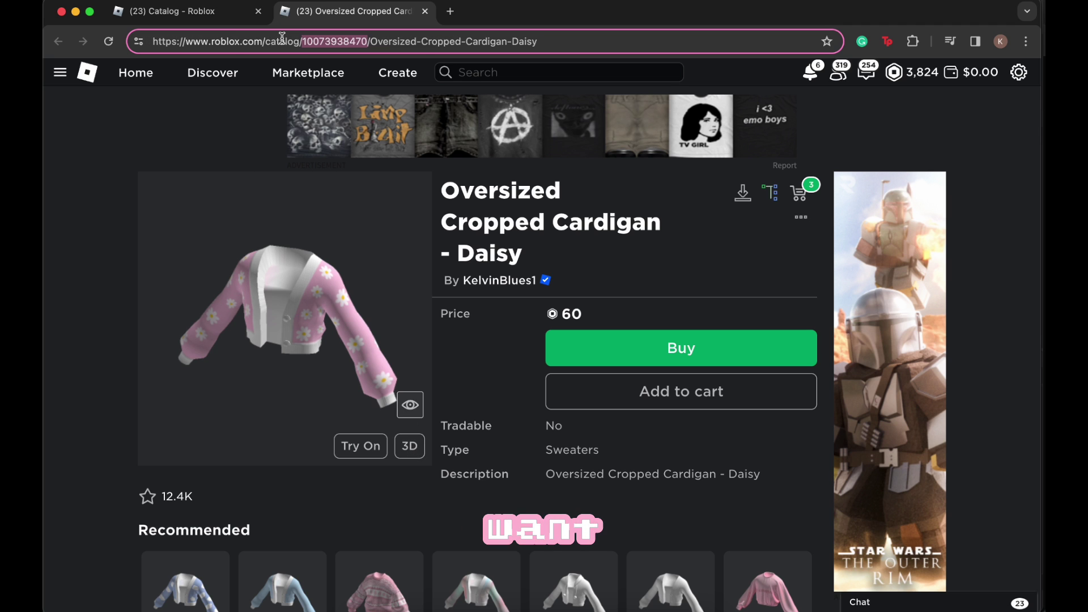
right_click(335, 42)
left_click(356, 159)
left_click(559, 448)
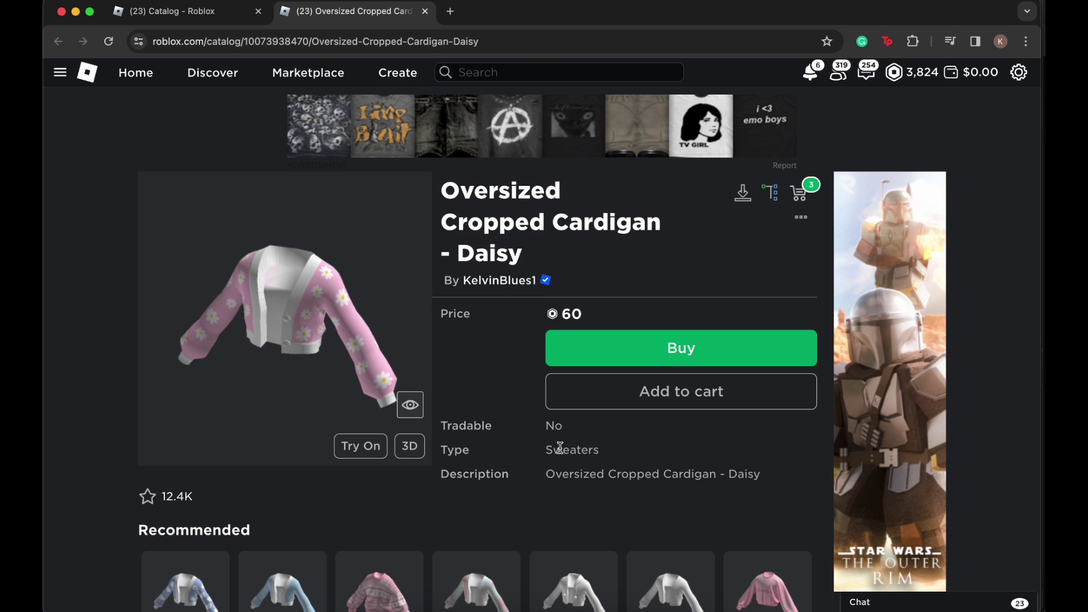
Fill the LayeredClothing script's Sweater and Pants entries, pasting the copied Mary Janes item ID under Pants
key("super+Tab")
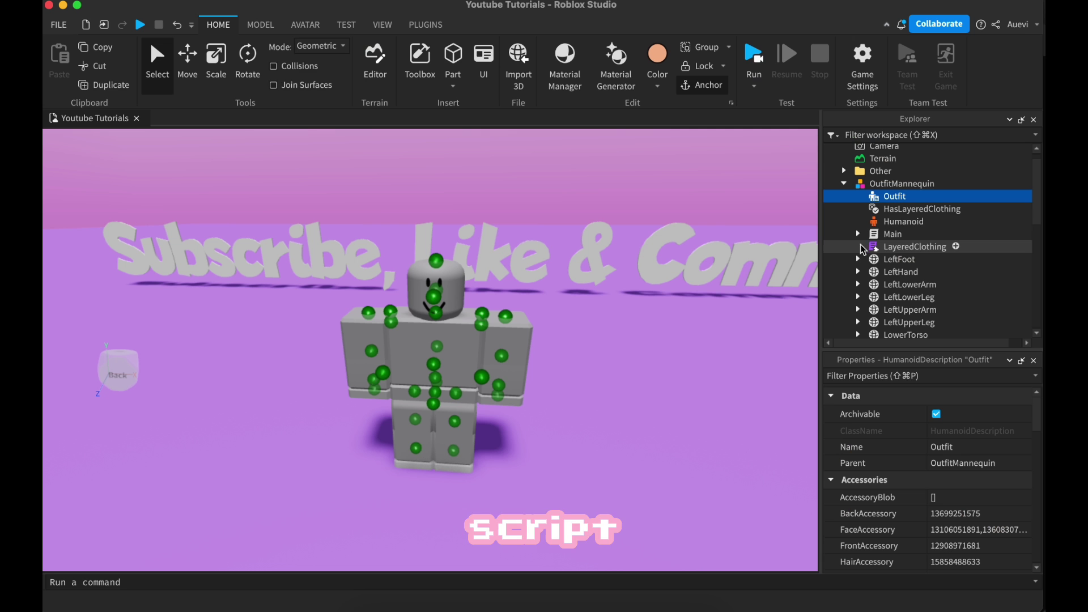
double_click(904, 251)
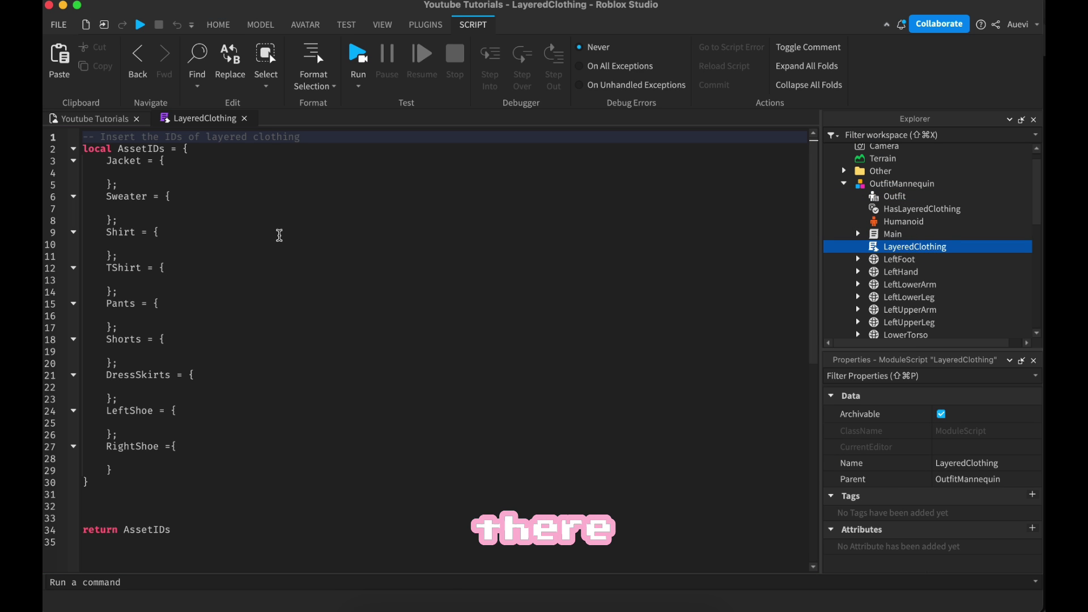
left_click(203, 208)
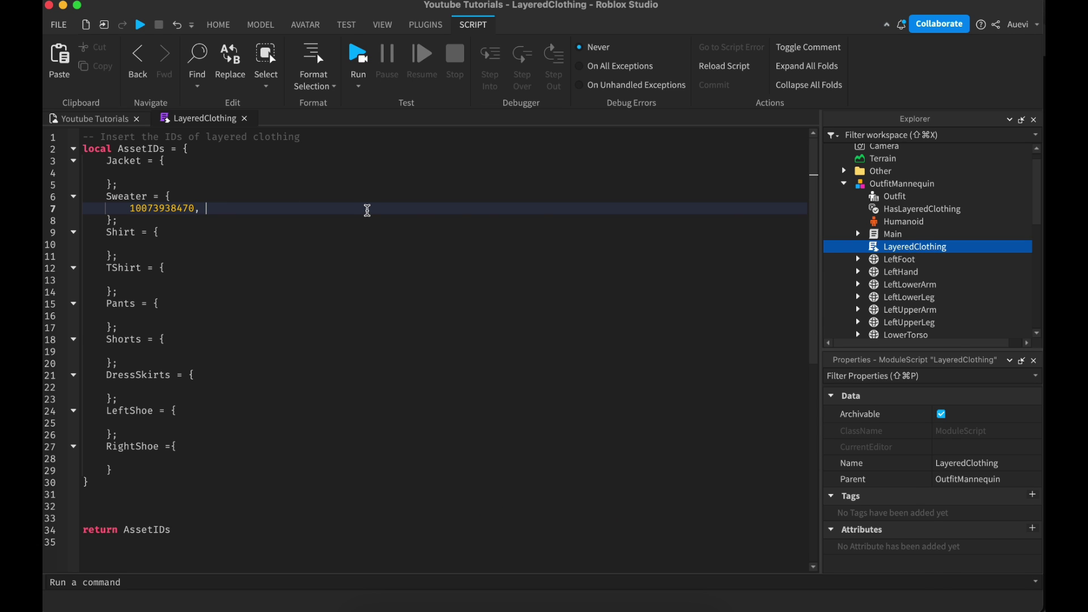
key("super+Tab")
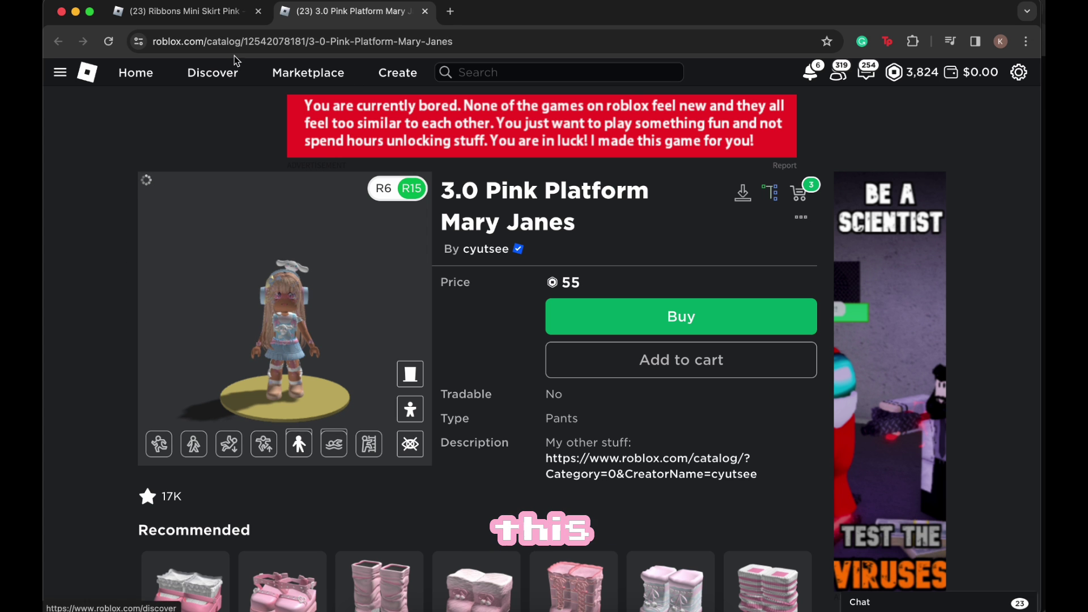
left_click(237, 41)
key("super+Tab")
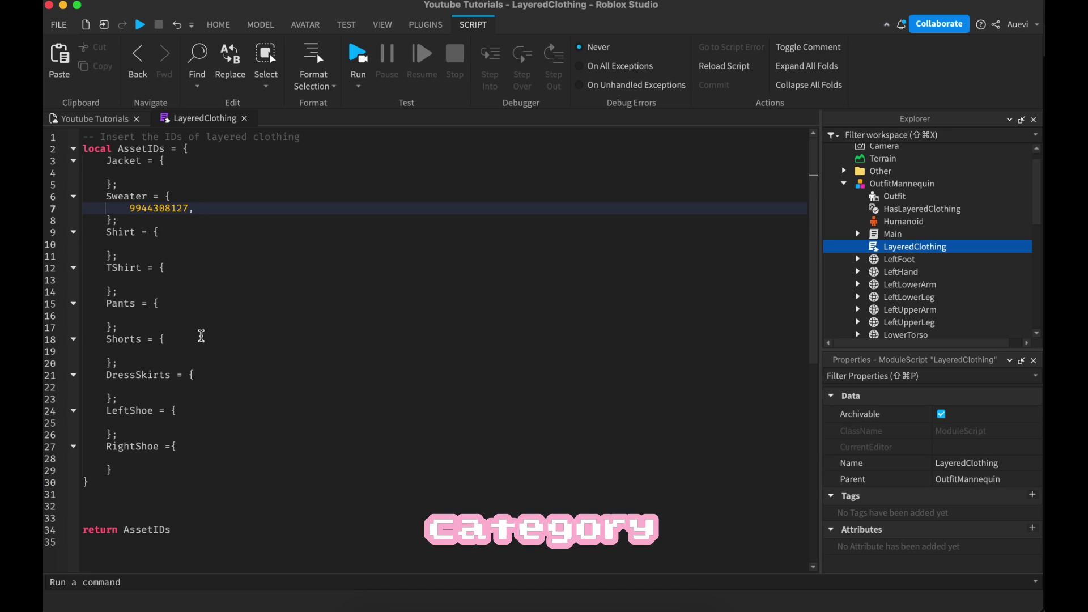
left_click(191, 314)
key("super+v")
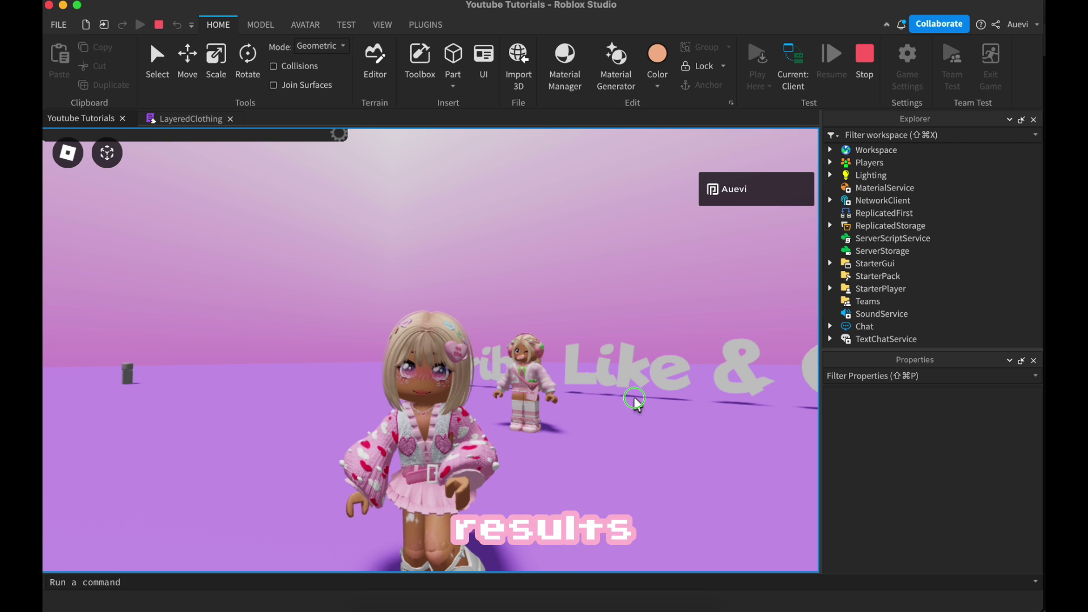
Walk to the mannequin, try on its strawberry outfit, then approach its Buy prompt
key("w")
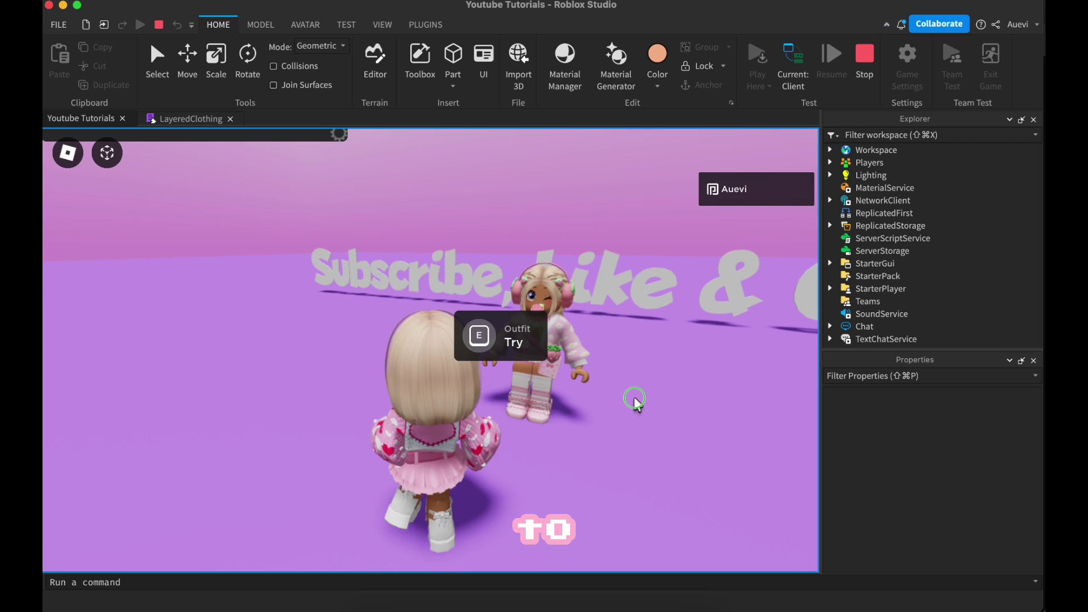
key("e")
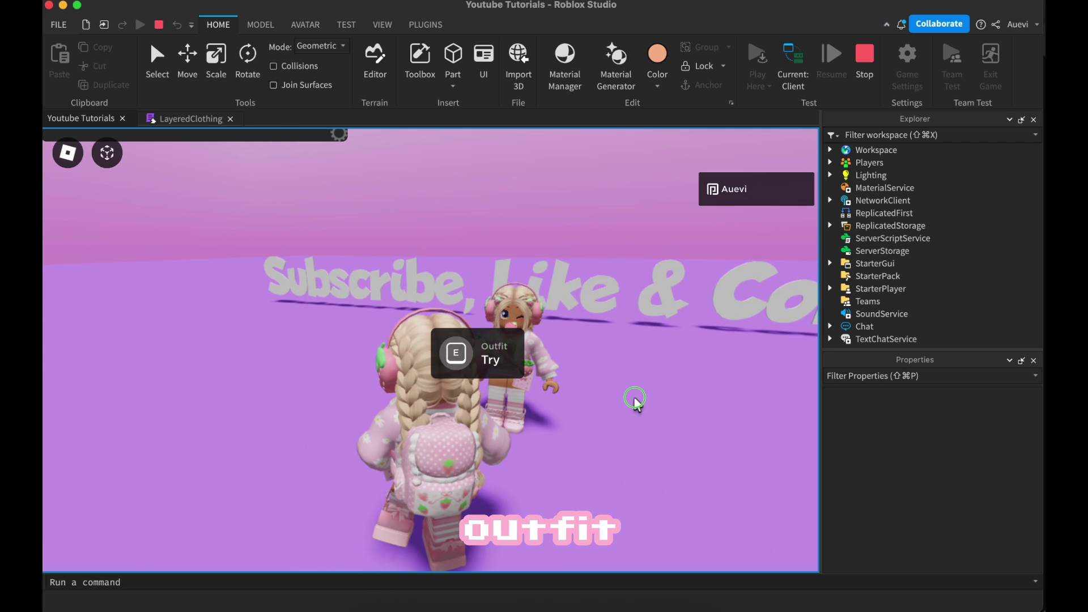
key("s")
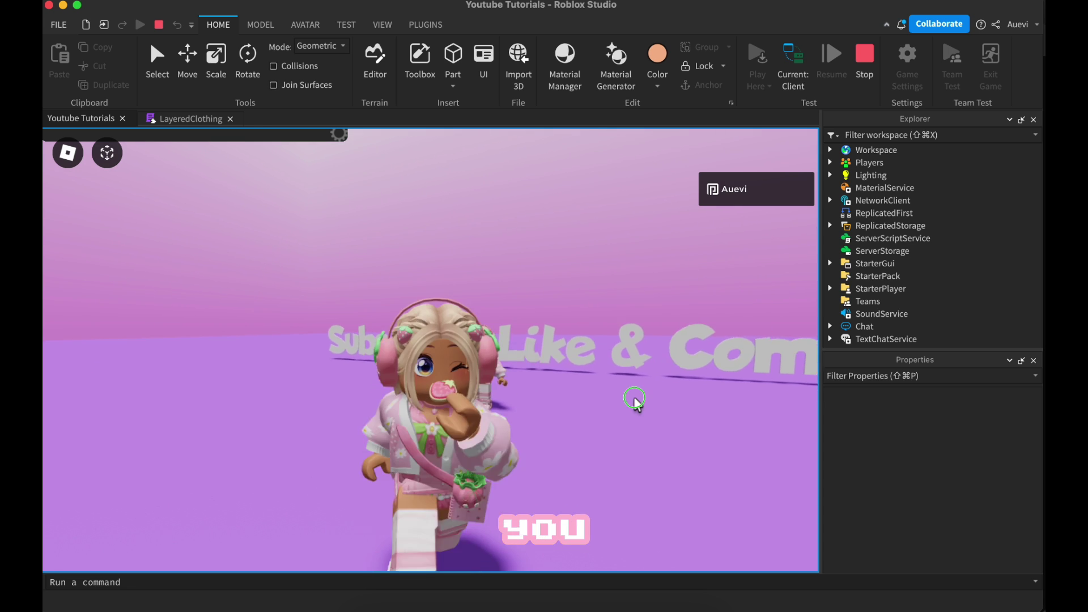
right_click_drag(633, 397, 633, 400)
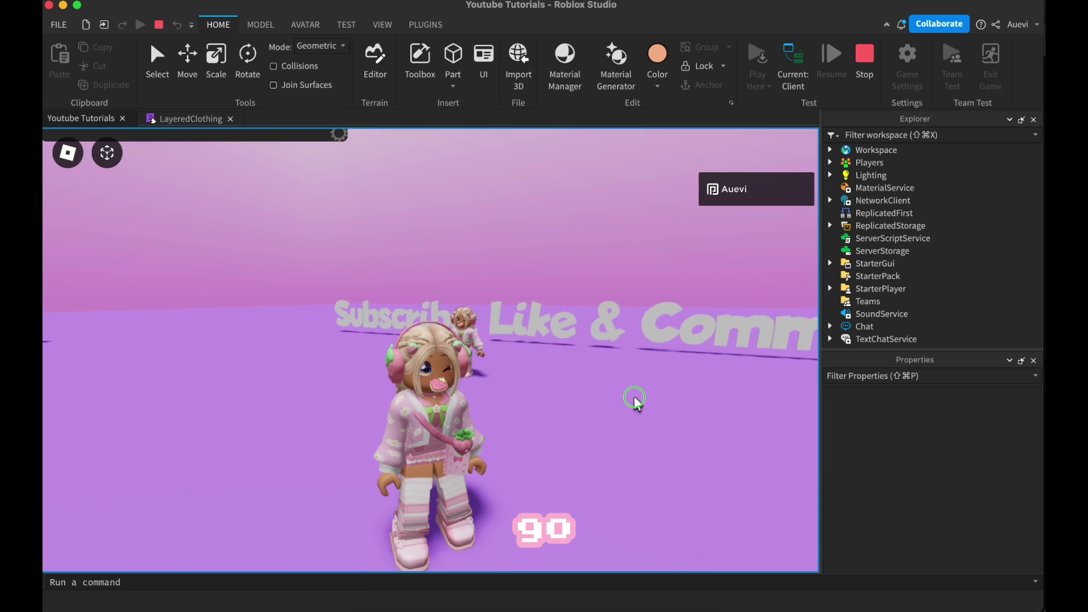
key("w")
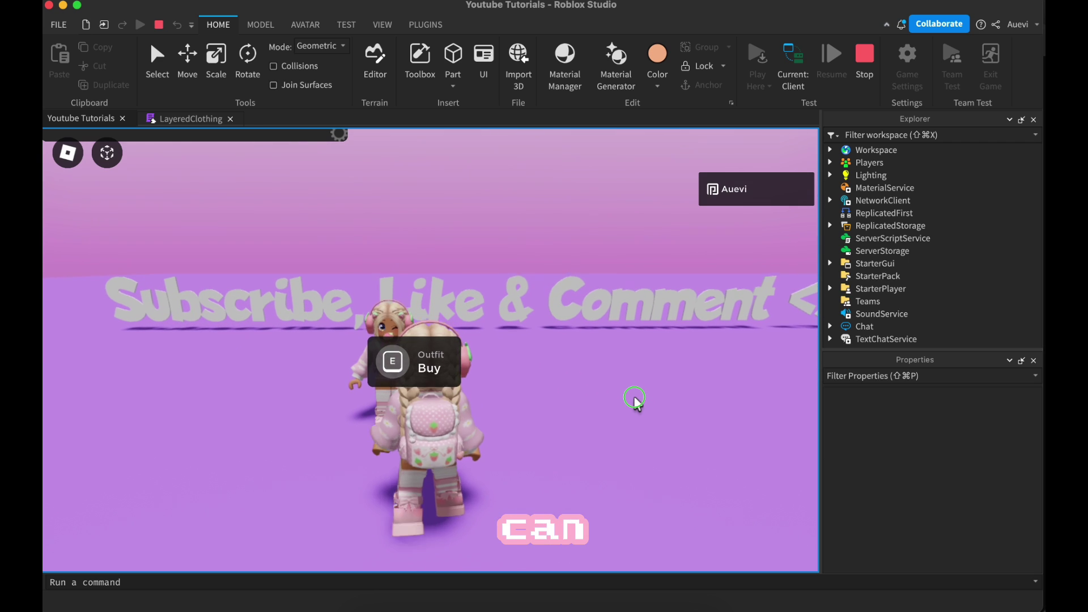
key("e")
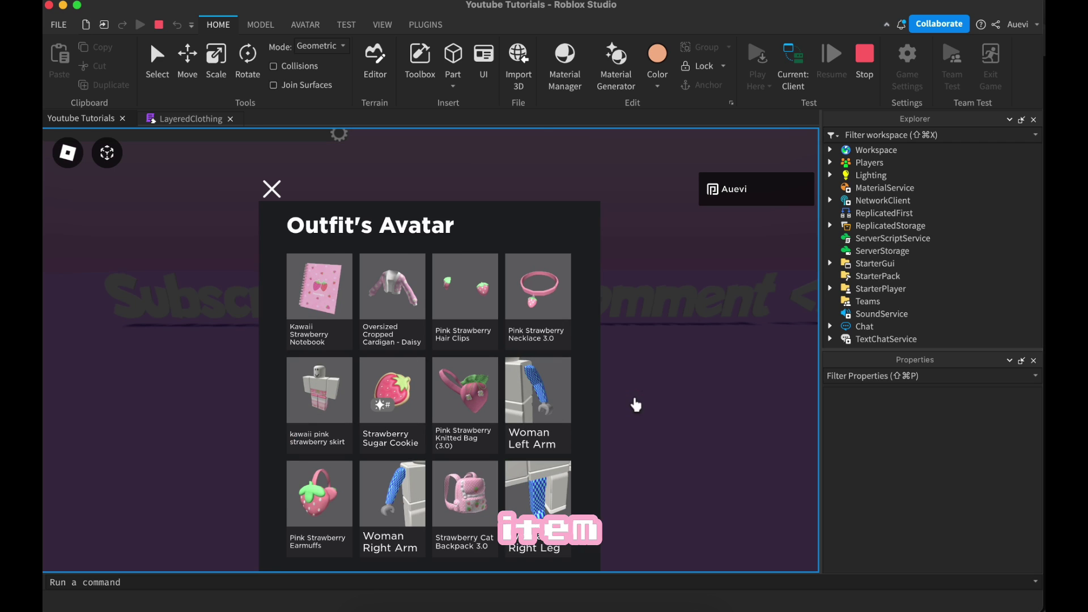
scroll(483, 357, "down", 5)
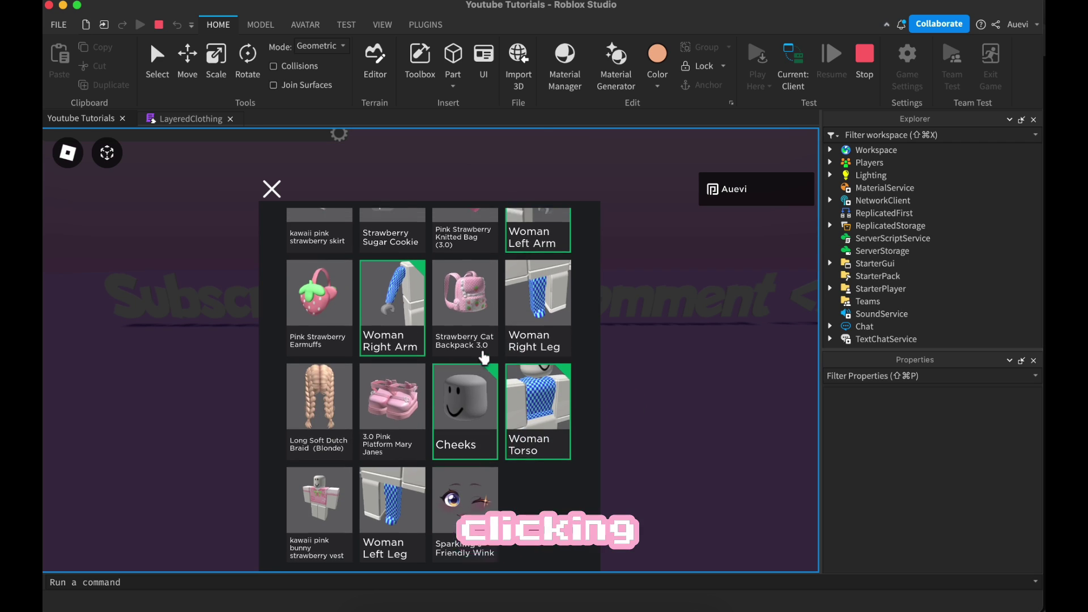
scroll(483, 357, "up", 5)
left_click(461, 396)
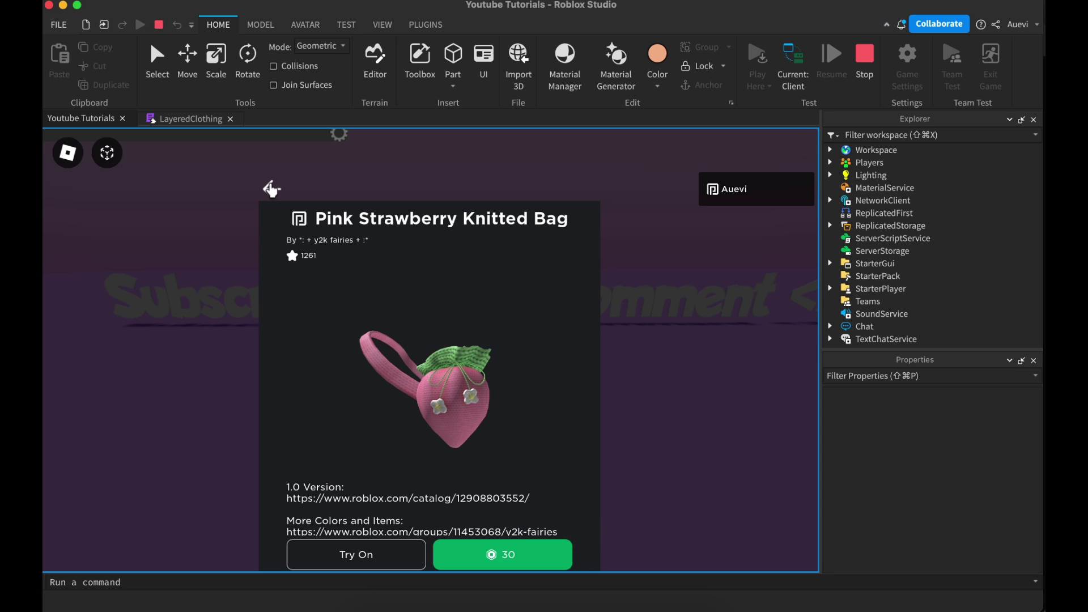
left_click(270, 190)
scroll(382, 355, "down", 5)
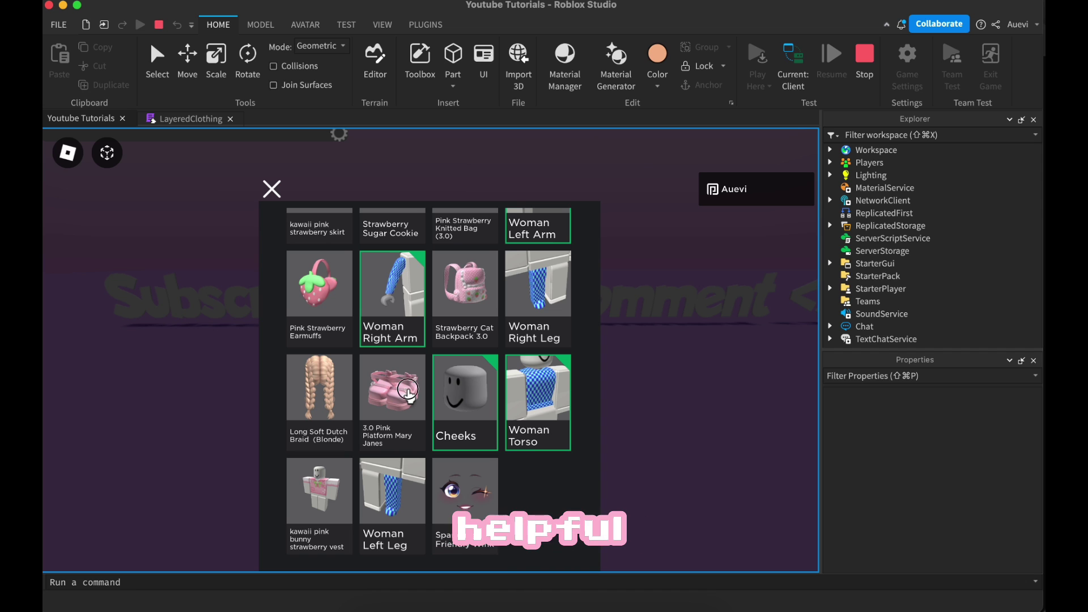
left_click(405, 391)
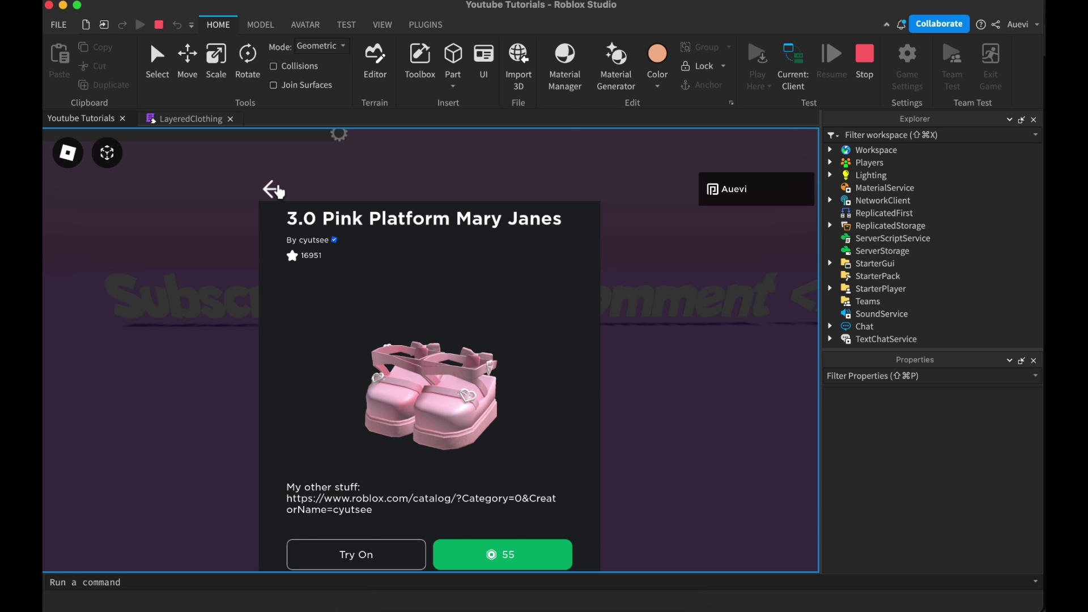
left_click(274, 190)
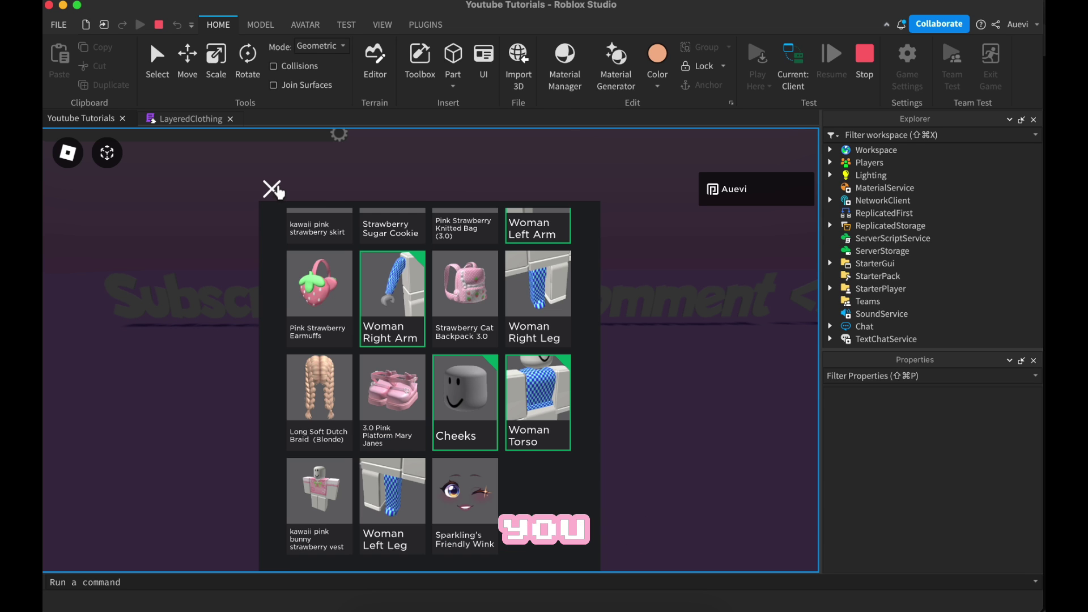